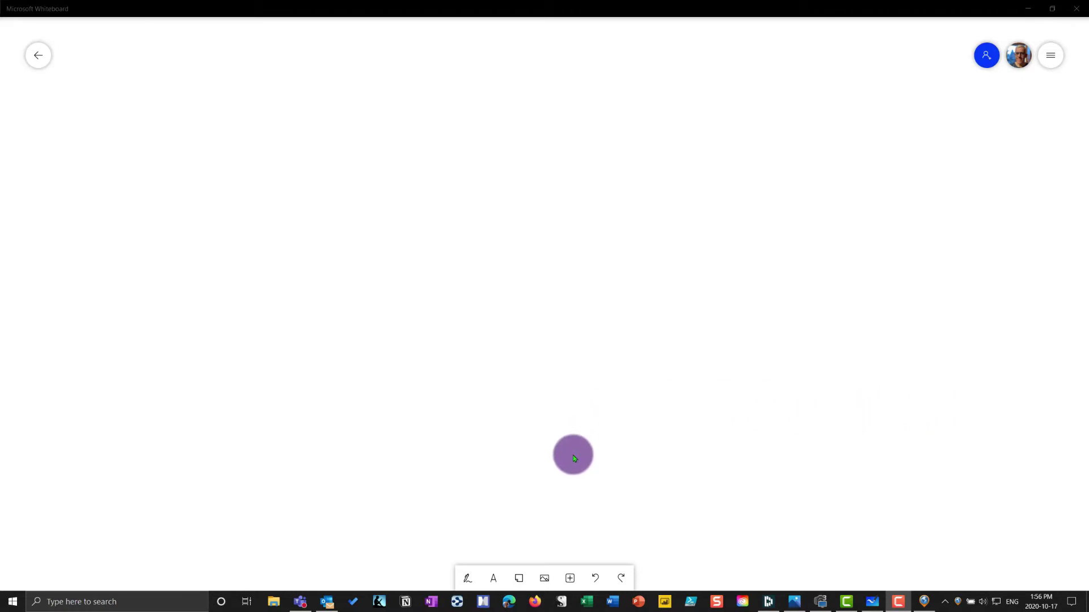
Insert a note grid, move it to the top-left and retitle it 'Hiking Trip'.
{"action": "left_click", "coordinate": [569, 579]}
{"action": "left_click", "coordinate": [594, 401]}
{"action": "left_click_drag", "start_coordinate": [824, 370], "coordinate": [272, 93]}
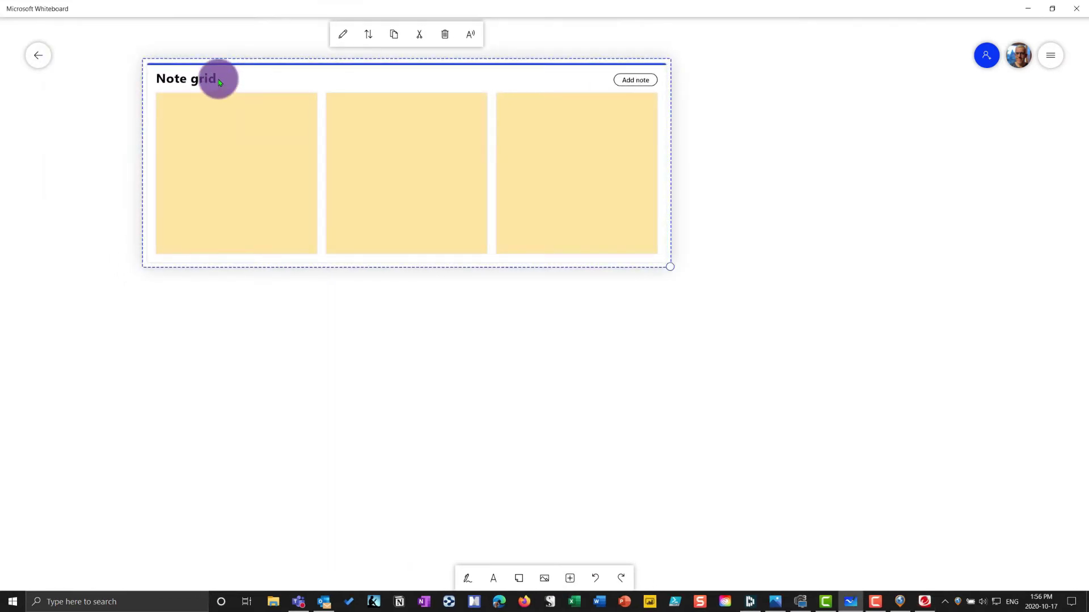
{"action": "left_click", "coordinate": [213, 78]}
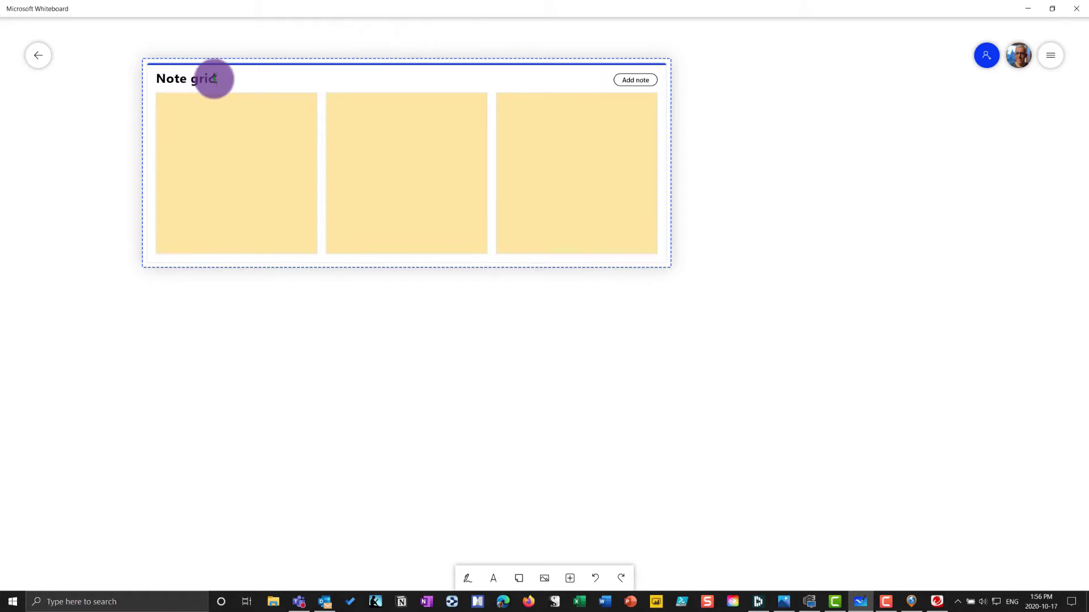
{"action": "key", "text": "BackSpace"}
{"action": "key", "text": "BackSpace"}
{"action": "key", "text": "BackSpace"}
{"action": "key", "text": "BackSpace"}
{"action": "key", "text": "BackSpace"}
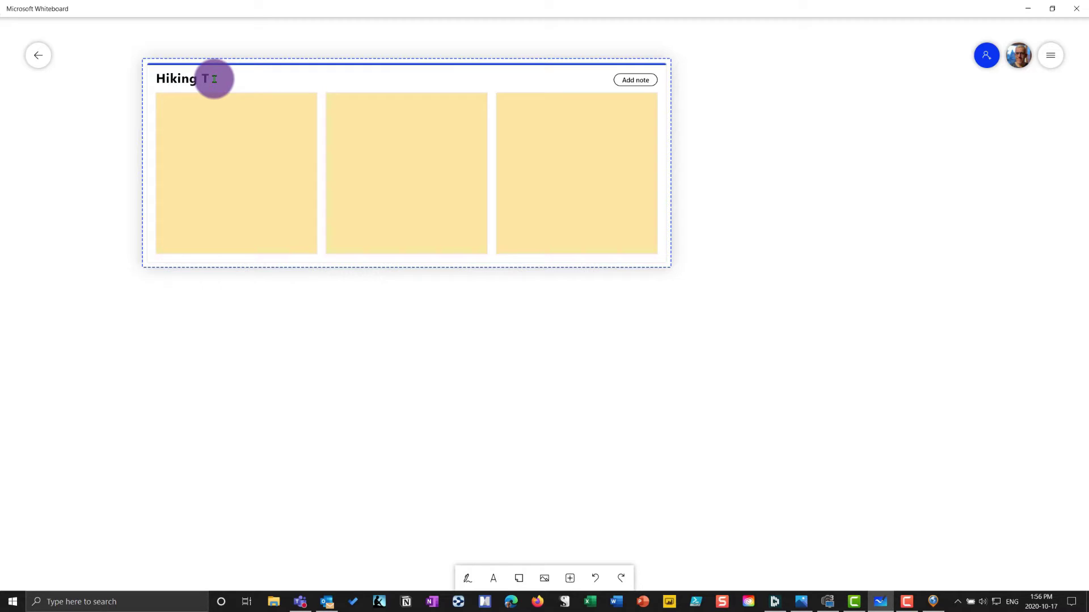
{"action": "left_click", "coordinate": [239, 307]}
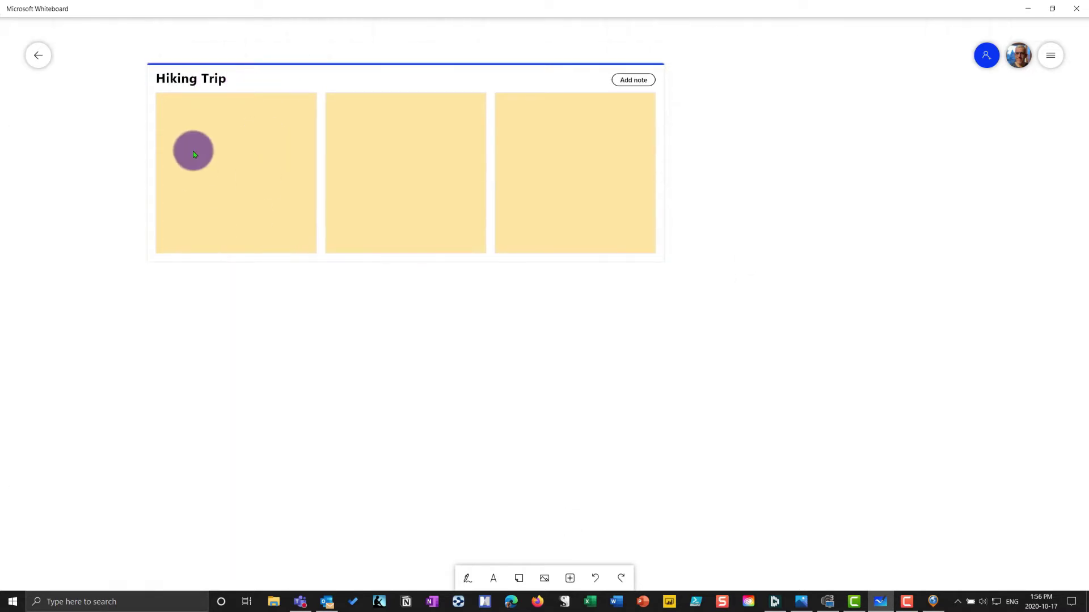
Stack three blank sticky notes right of the grid, then start a Bing image search.
{"action": "left_click", "coordinate": [518, 579]}
{"action": "left_click_drag", "start_coordinate": [698, 336], "coordinate": [883, 205]}
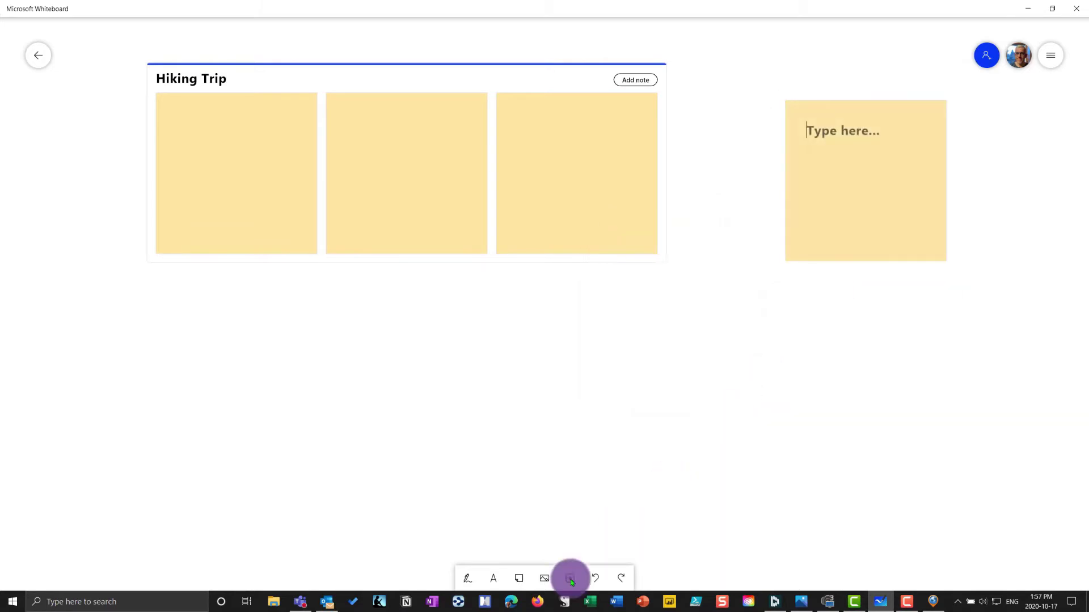
{"action": "left_click", "coordinate": [519, 578]}
{"action": "left_click_drag", "start_coordinate": [618, 453], "coordinate": [838, 553]}
{"action": "left_click", "coordinate": [519, 578]}
{"action": "left_click", "coordinate": [573, 490]}
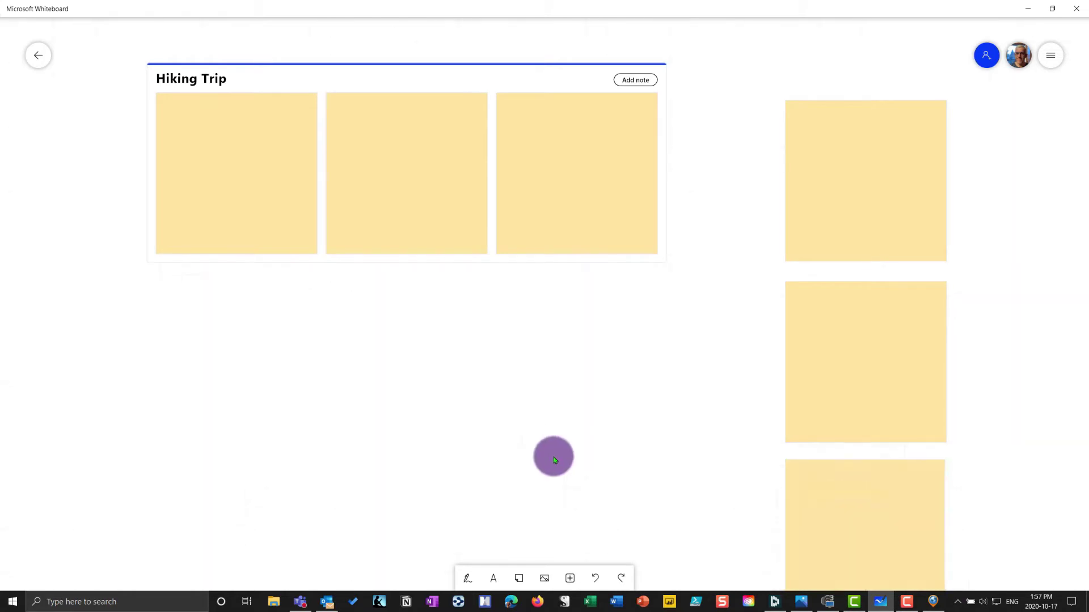
{"action": "left_click", "coordinate": [544, 578]}
{"action": "left_click", "coordinate": [584, 525]}
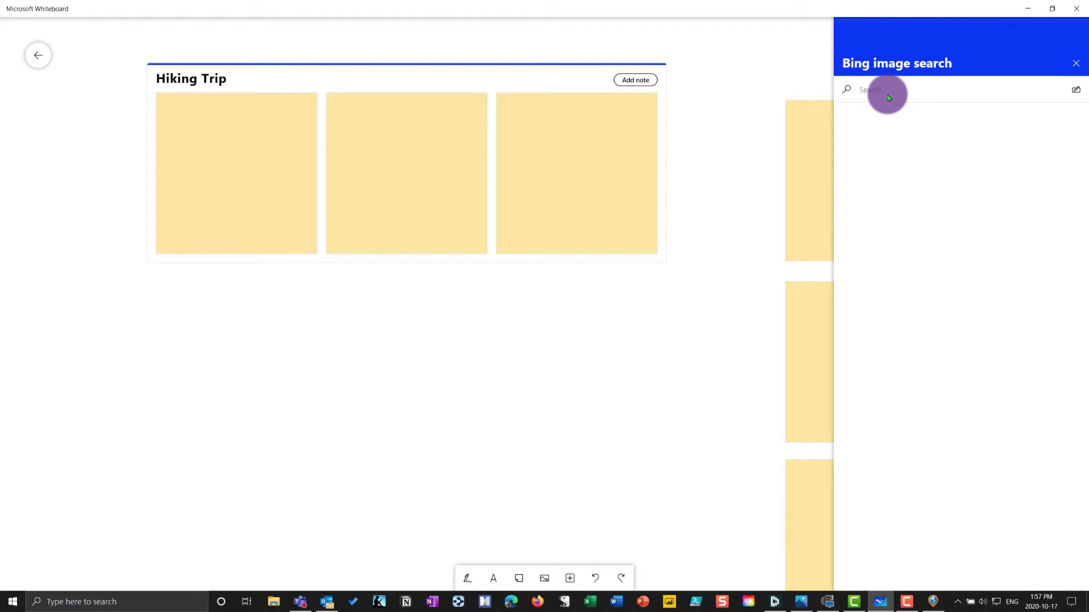
Search images for 'backpack' and place the blue backpack photo below the grid.
{"action": "type", "text": "backpack"}
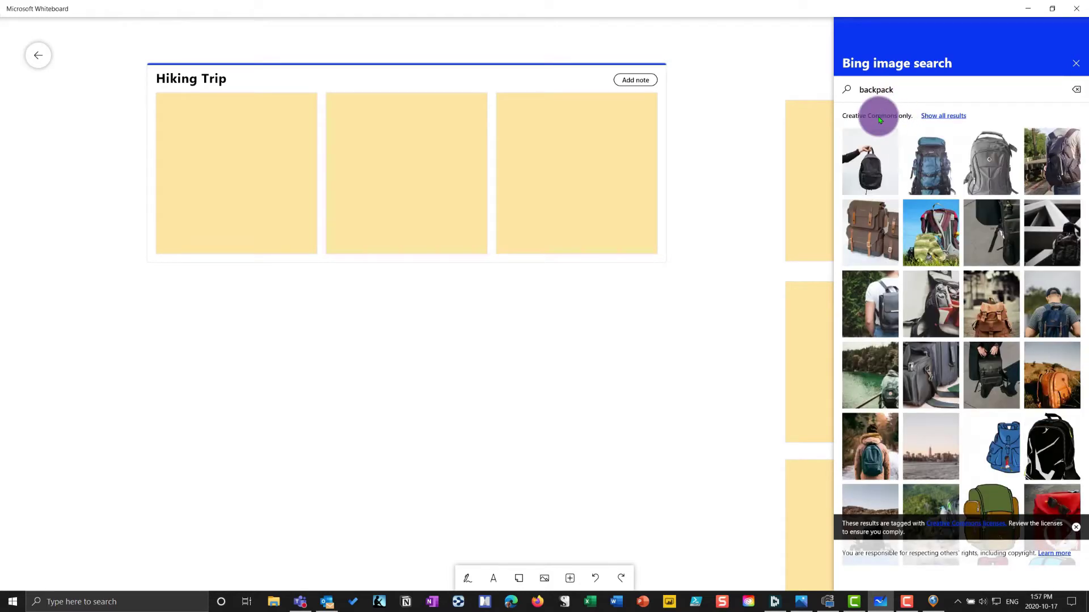
{"action": "left_click", "coordinate": [931, 162]}
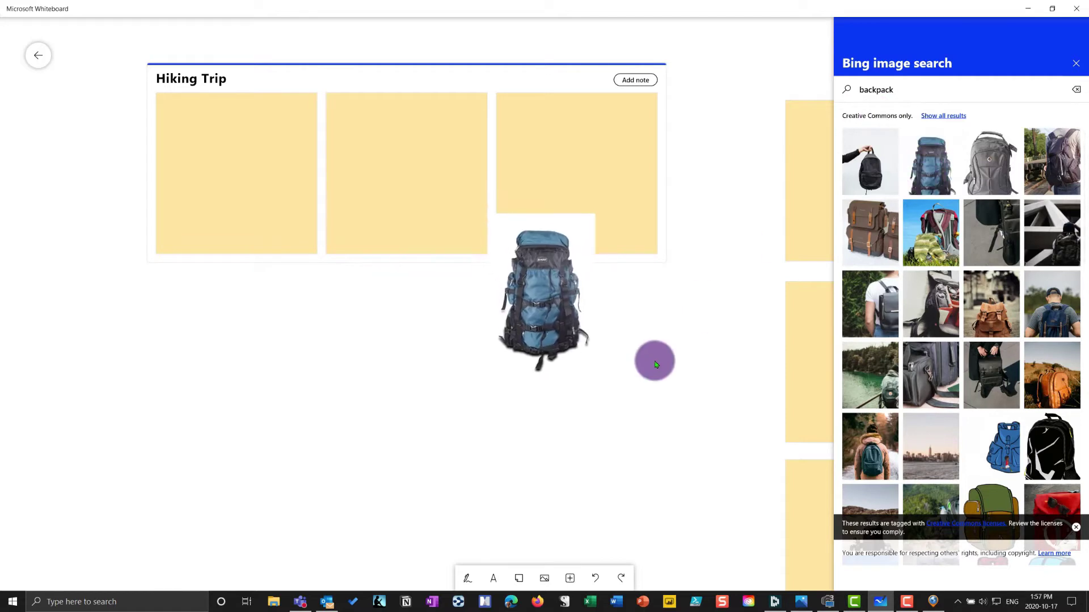
{"action": "left_click_drag", "start_coordinate": [546, 311], "coordinate": [288, 417]}
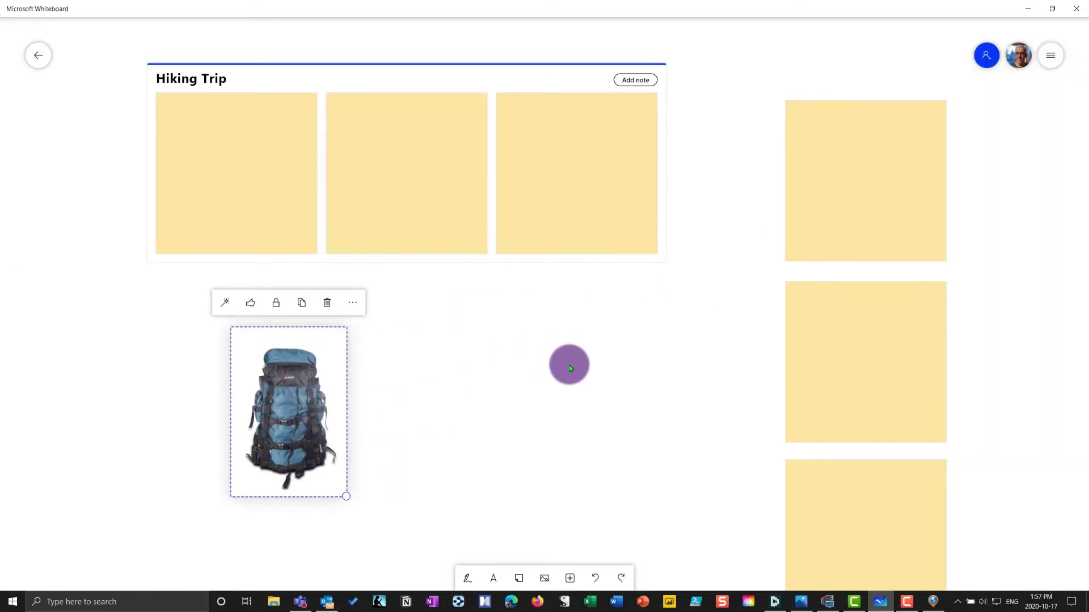
Search images for 'hiking water bottle' and drop the pink bottle photo onto the board.
{"action": "left_click", "coordinate": [543, 578]}
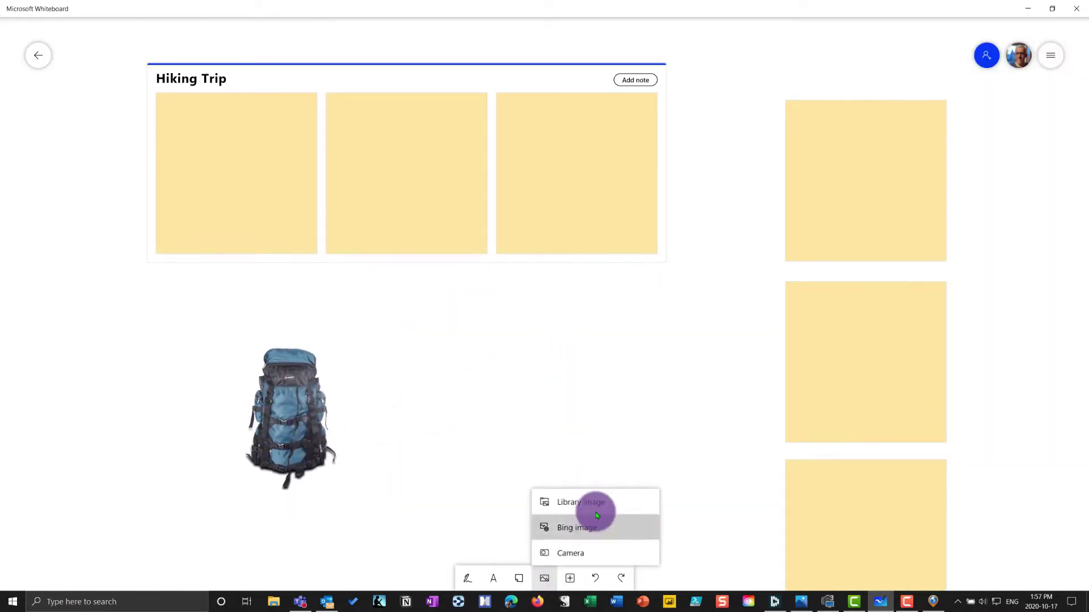
{"action": "left_click", "coordinate": [595, 517]}
{"action": "left_click", "coordinate": [901, 90]}
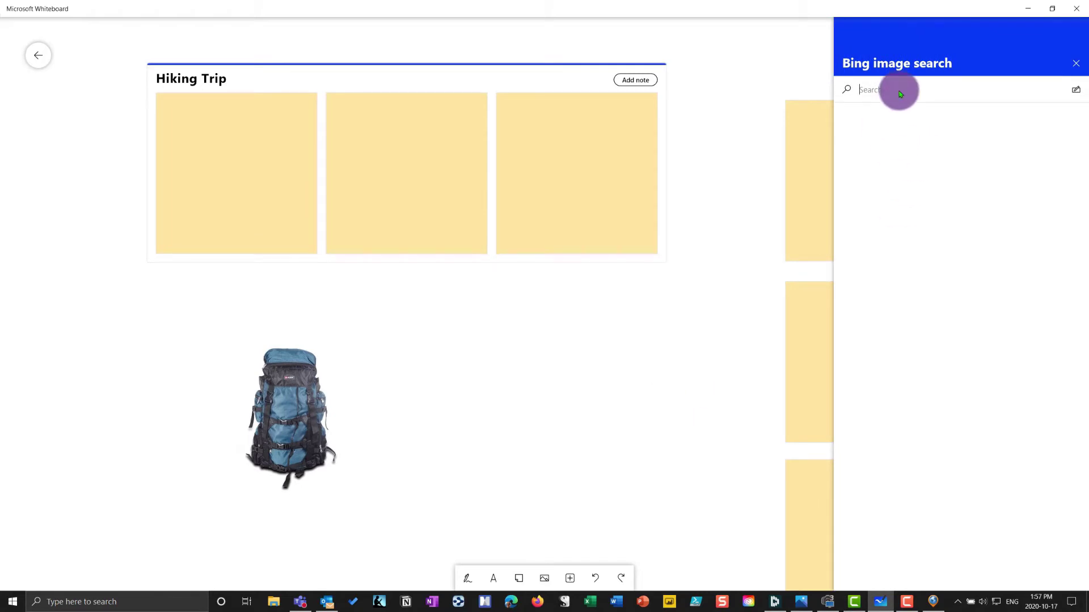
{"action": "type", "text": "hiking wat"}
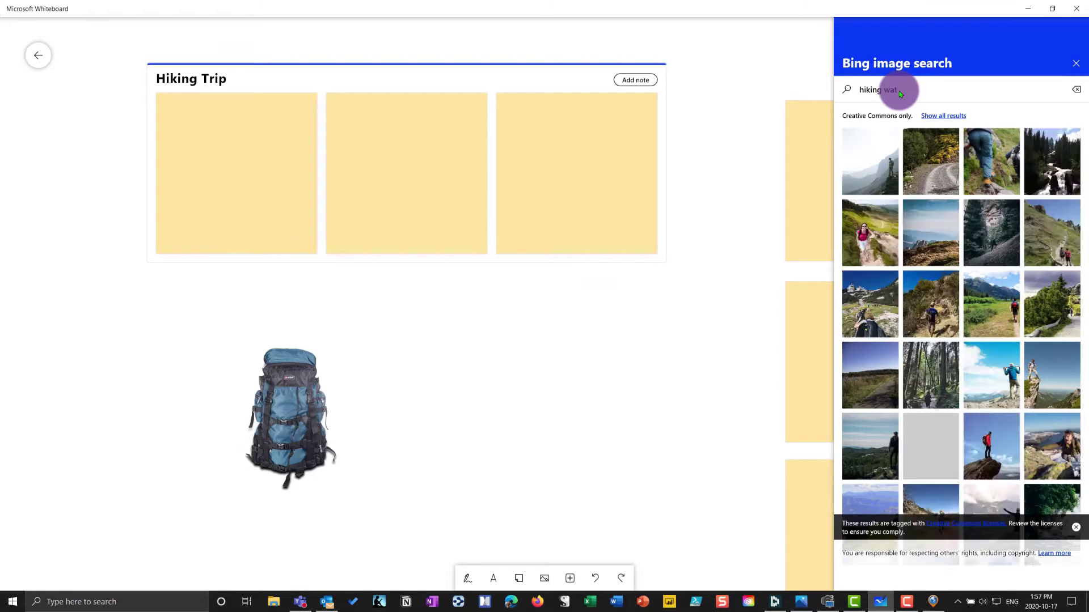
{"action": "type", "text": "er bottle"}
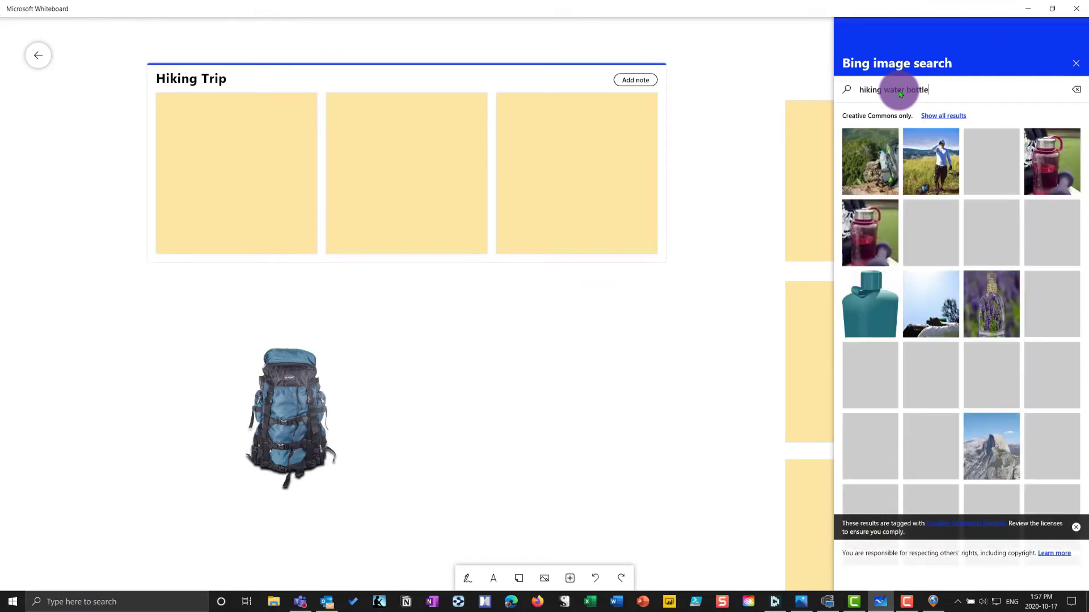
{"action": "mouse_move", "coordinate": [1049, 168]}
{"action": "left_click_drag", "start_coordinate": [1049, 169], "coordinate": [471, 429]}
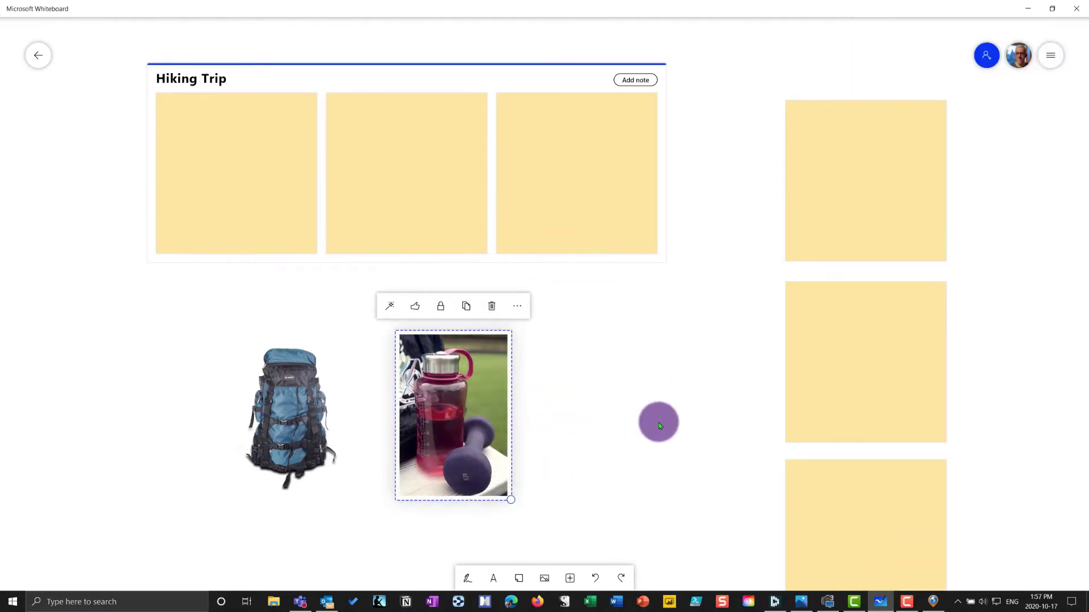
{"action": "left_click", "coordinate": [544, 578]}
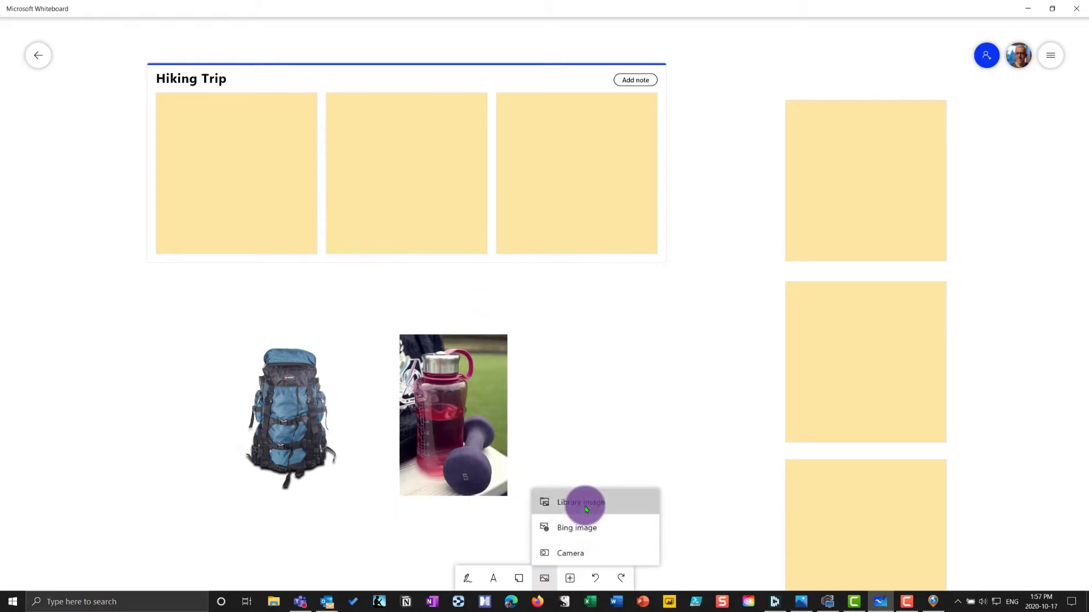
Insert the map picture from the Desktop beside the water bottle photo and pan the board.
{"action": "left_click", "coordinate": [586, 508]}
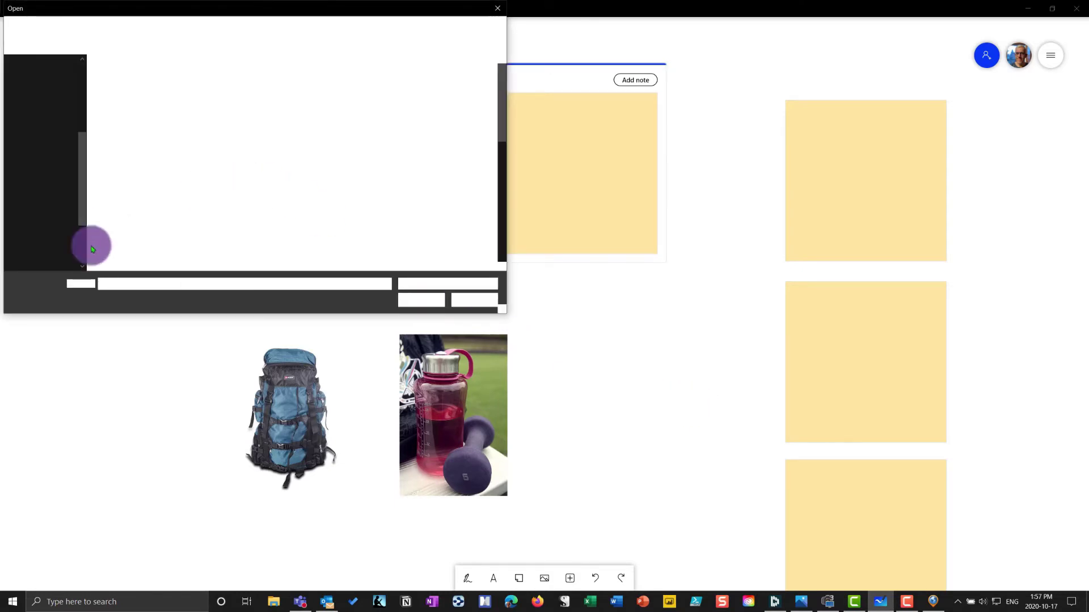
{"action": "left_click", "coordinate": [42, 140]}
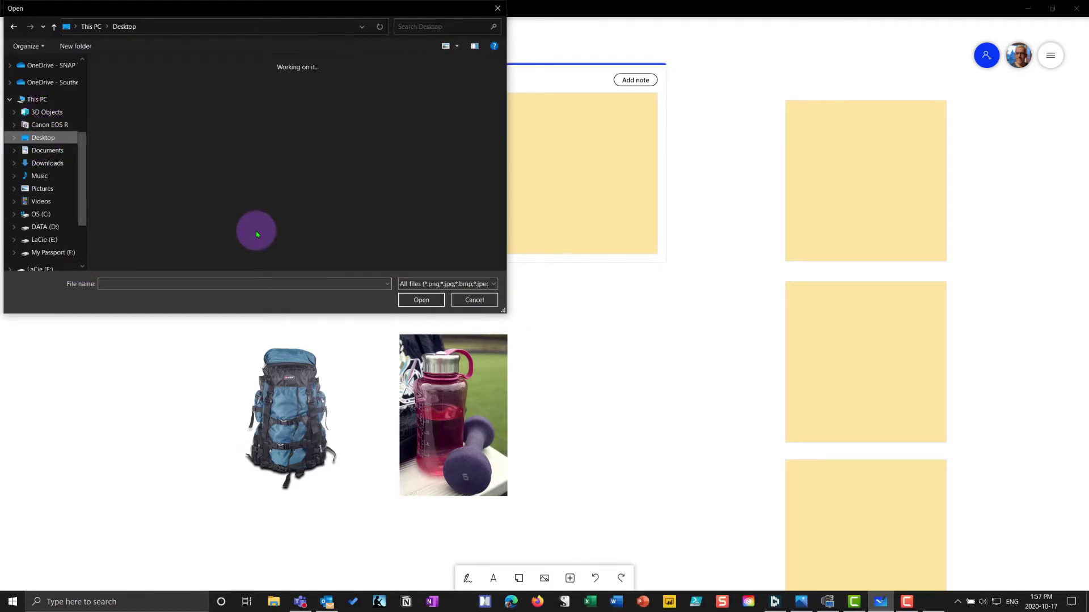
{"action": "double_click", "coordinate": [358, 89]}
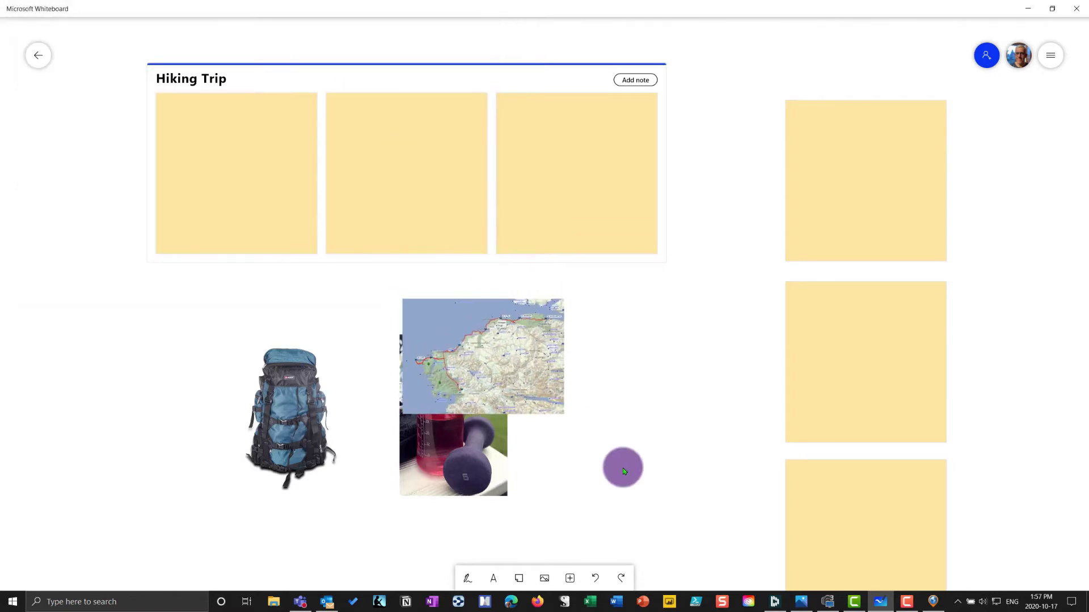
{"action": "left_click_drag", "start_coordinate": [535, 400], "coordinate": [678, 440]}
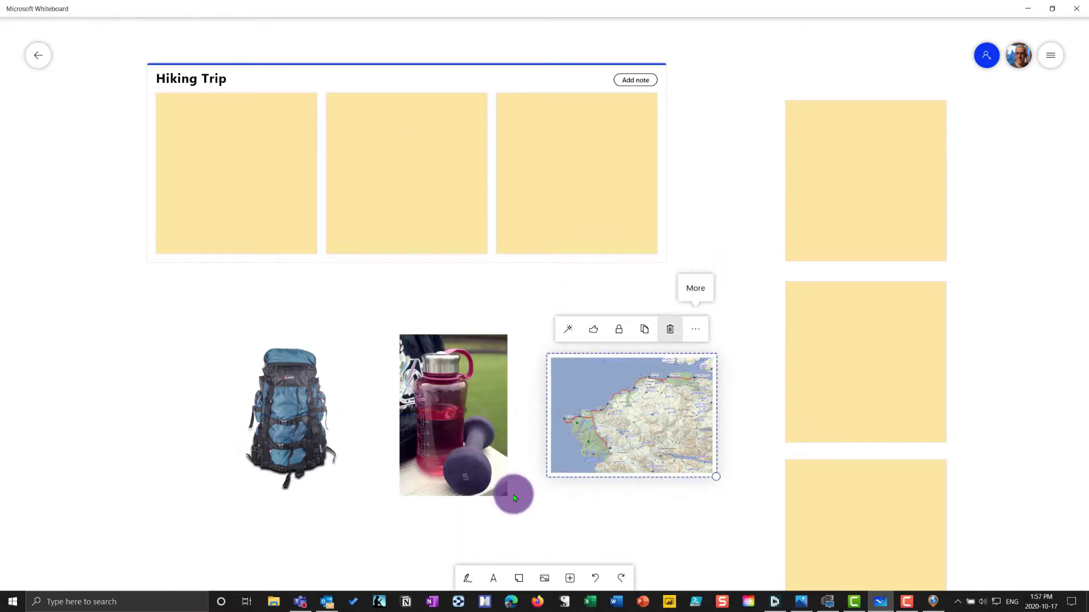
{"action": "left_click_drag", "start_coordinate": [702, 273], "coordinate": [601, 245]}
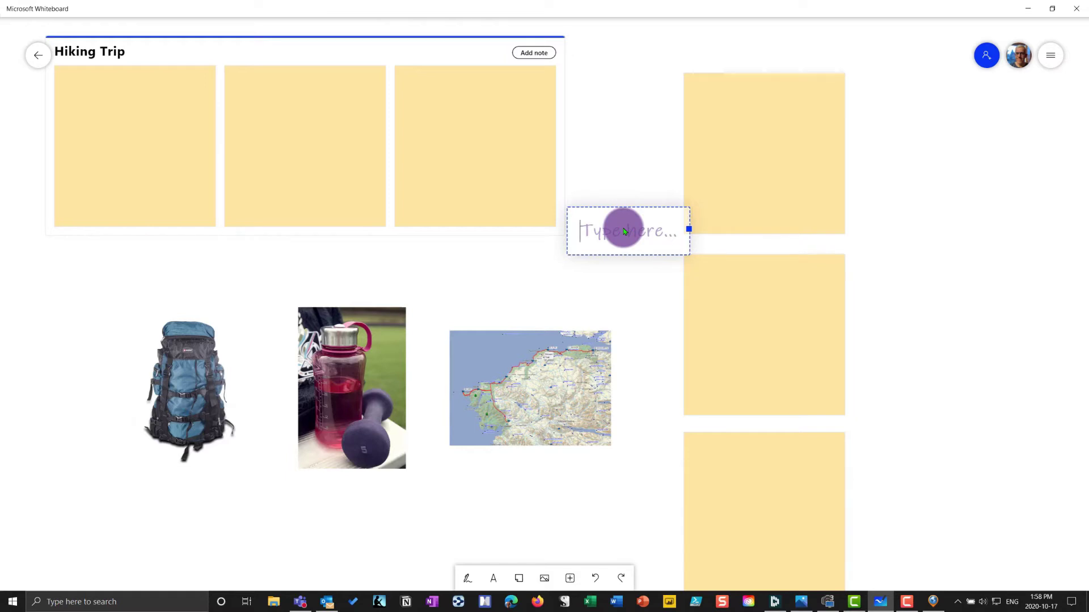
Put the shrunk backpack photo on the top sticky note, labelled Carry.
{"action": "type", "text": "Carry"}
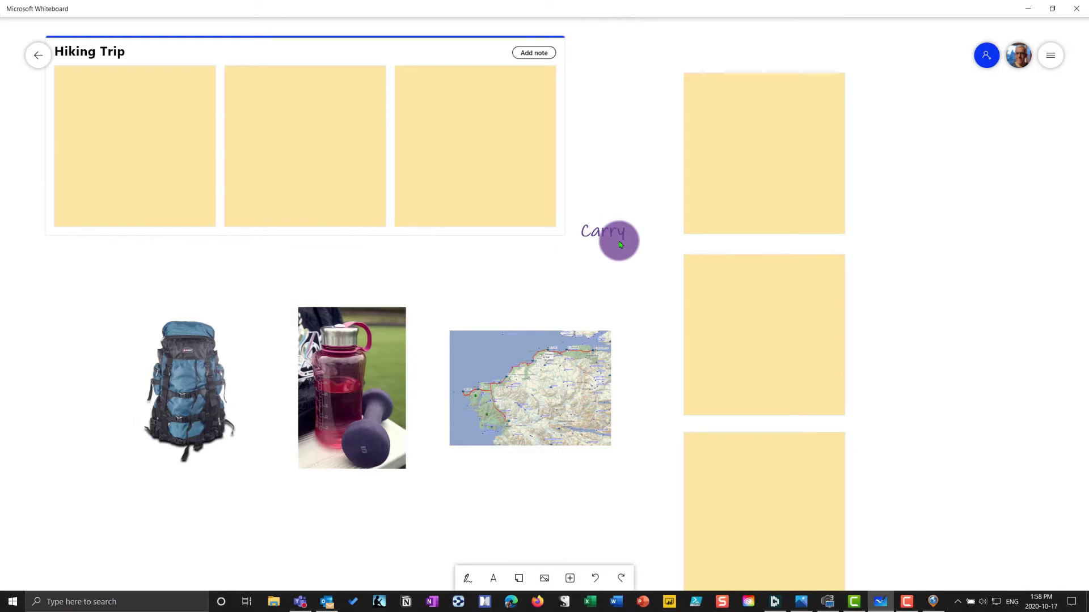
{"action": "left_click_drag", "start_coordinate": [195, 379], "coordinate": [755, 152]}
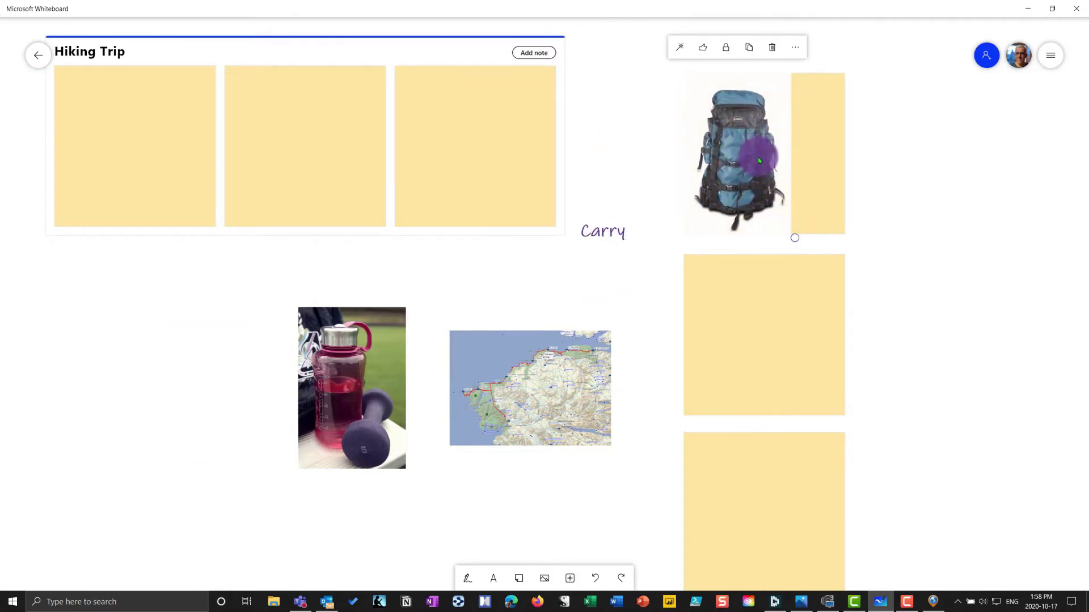
{"action": "left_click_drag", "start_coordinate": [792, 236], "coordinate": [755, 189]}
{"action": "mouse_move", "coordinate": [614, 230]}
{"action": "left_mouse_down"}
{"action": "mouse_move", "coordinate": [717, 213]}
{"action": "mouse_move", "coordinate": [823, 214]}
{"action": "left_mouse_up"}
{"action": "left_click", "coordinate": [897, 268]}
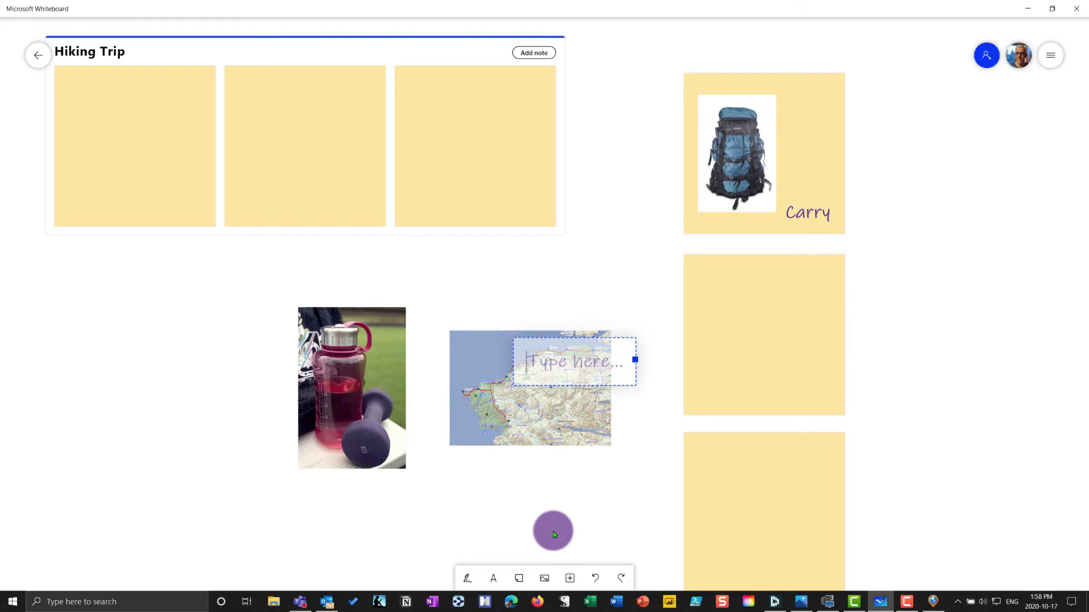
Shrink the map onto the middle sticky note with a Map label beneath it.
{"action": "type", "text": "Map"}
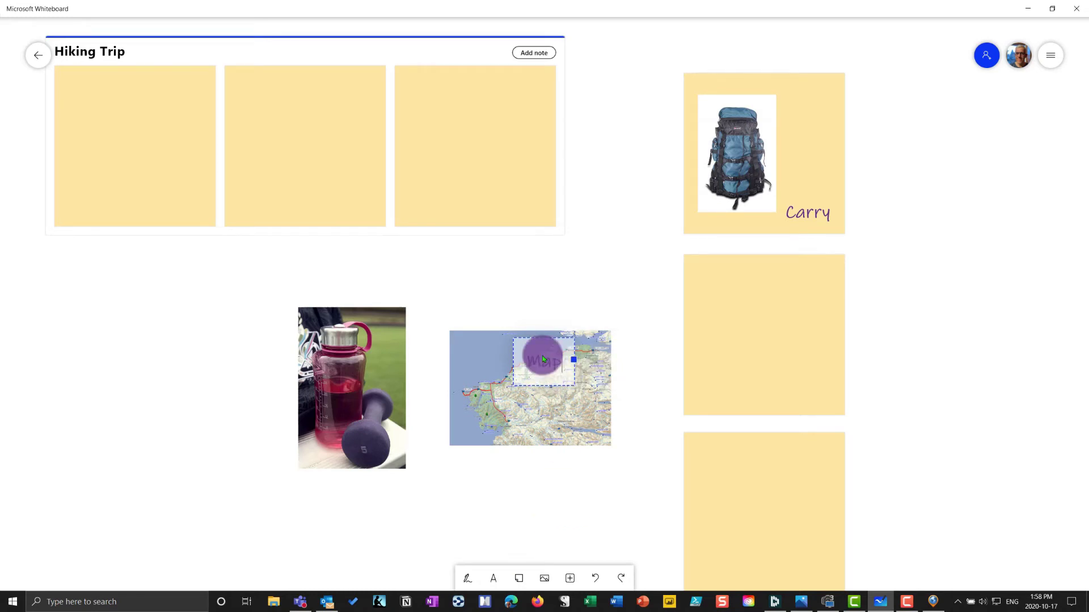
{"action": "left_click", "coordinate": [567, 506]}
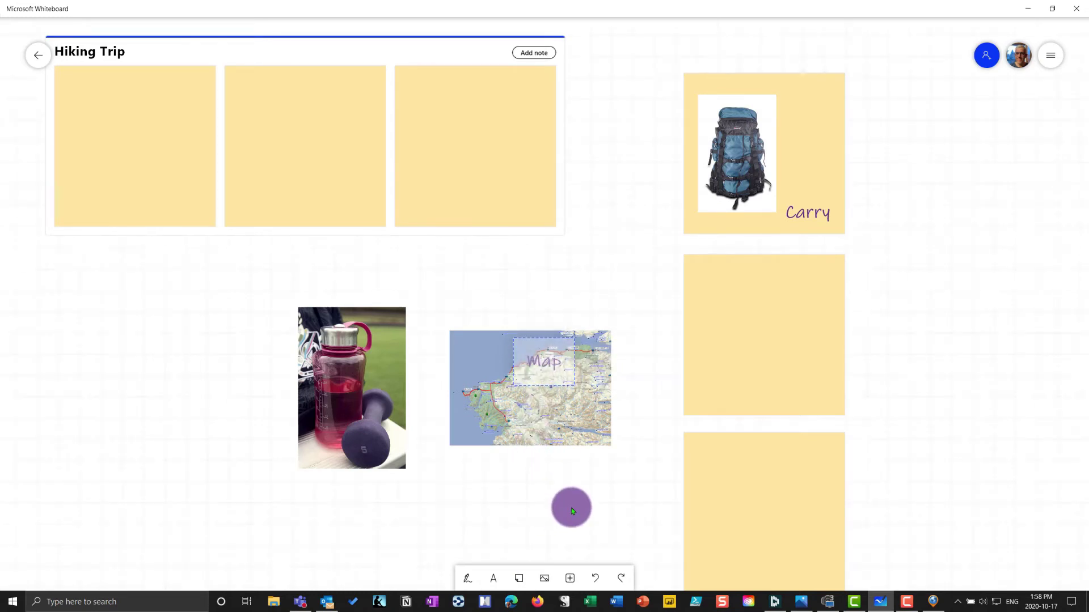
{"action": "left_click_drag", "start_coordinate": [536, 366], "coordinate": [754, 329]}
{"action": "left_click_drag", "start_coordinate": [840, 396], "coordinate": [774, 338]}
{"action": "left_click_drag", "start_coordinate": [509, 485], "coordinate": [792, 382]}
{"action": "left_click", "coordinate": [567, 418]}
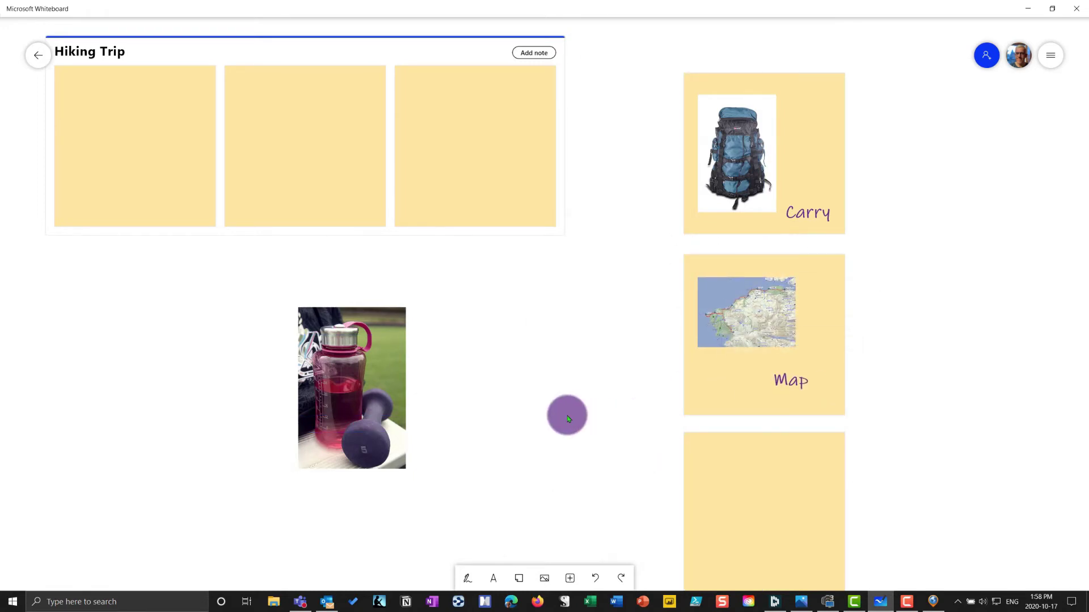
Shrink the water bottle photo and add a Hydration label on its note.
{"action": "left_click", "coordinate": [383, 401]}
{"action": "left_click_drag", "start_coordinate": [413, 471], "coordinate": [734, 516]}
{"action": "left_click", "coordinate": [523, 512]}
{"action": "left_click", "coordinate": [494, 578]}
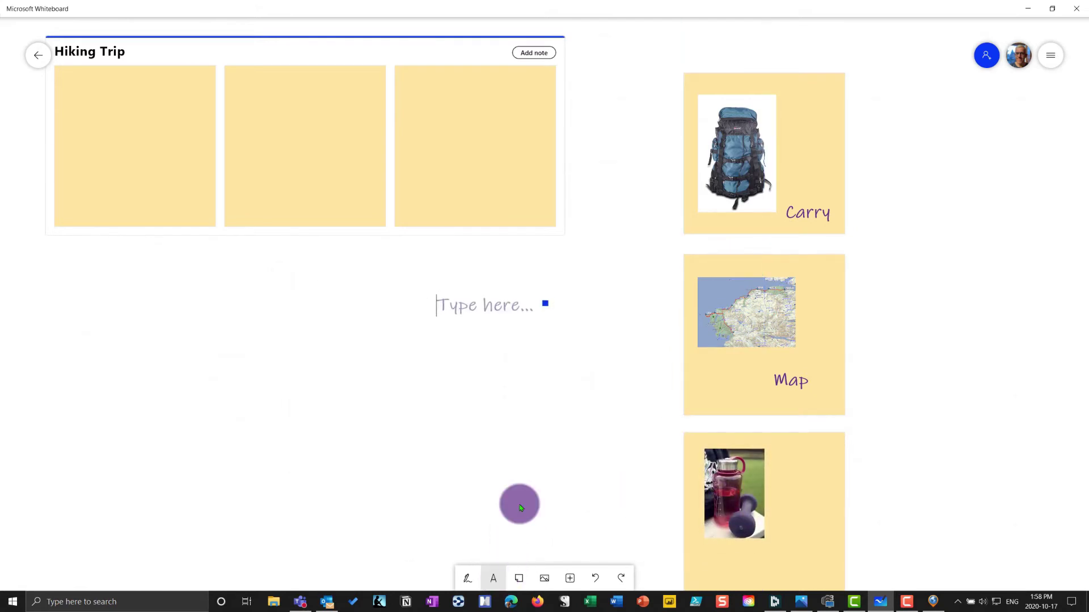
{"action": "type", "text": "Dr"}
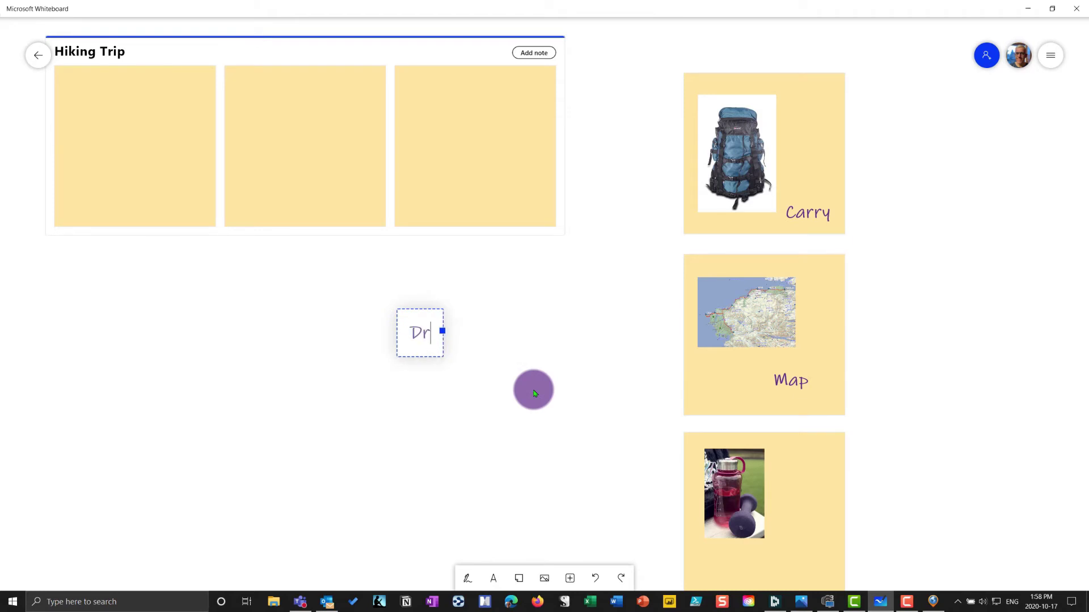
{"action": "key", "text": "BackSpace"}
{"action": "key", "text": "BackSpace"}
{"action": "type", "text": "Hydration"}
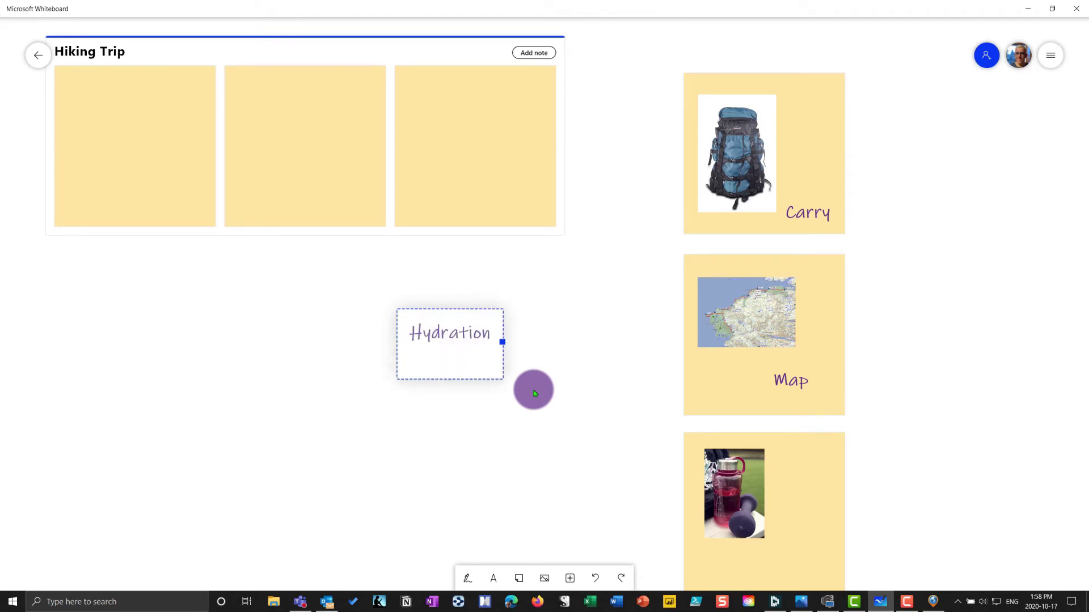
{"action": "key", "text": "BackSpace"}
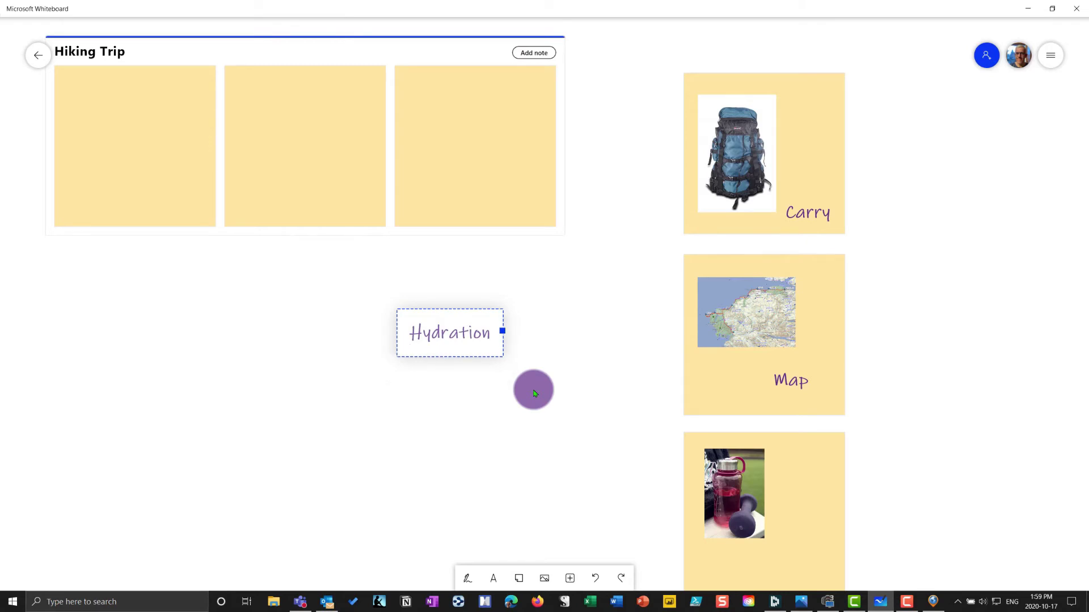
{"action": "left_click_drag", "start_coordinate": [459, 343], "coordinate": [770, 576]}
{"action": "left_click", "coordinate": [912, 484]}
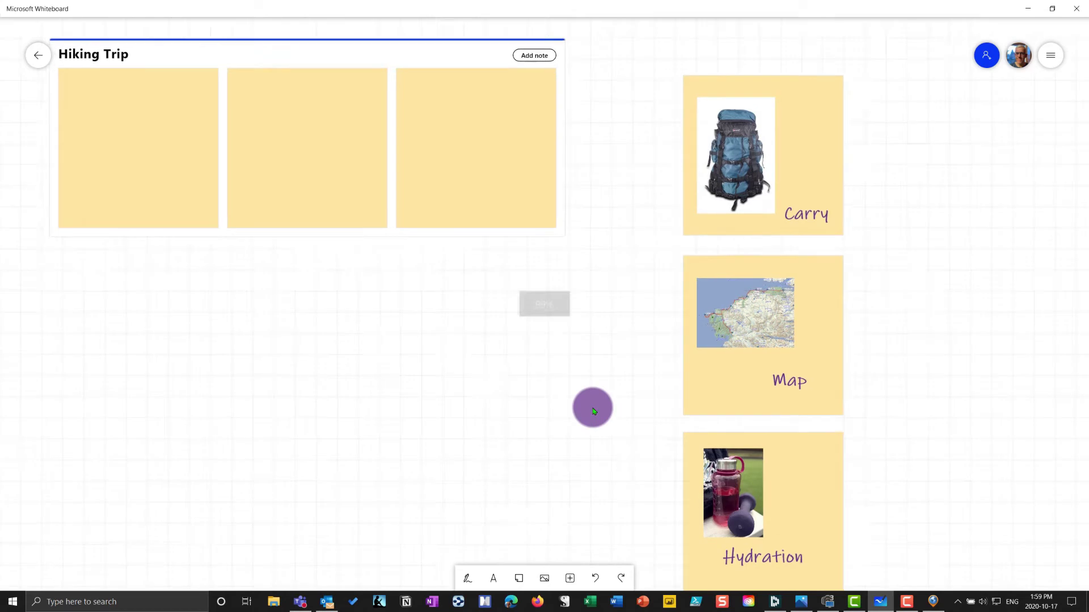
{"action": "scroll", "coordinate": [594, 410], "scroll_direction": "down", "scroll_amount": 2}
{"action": "scroll", "coordinate": [510, 376], "scroll_direction": "down", "scroll_amount": 2}
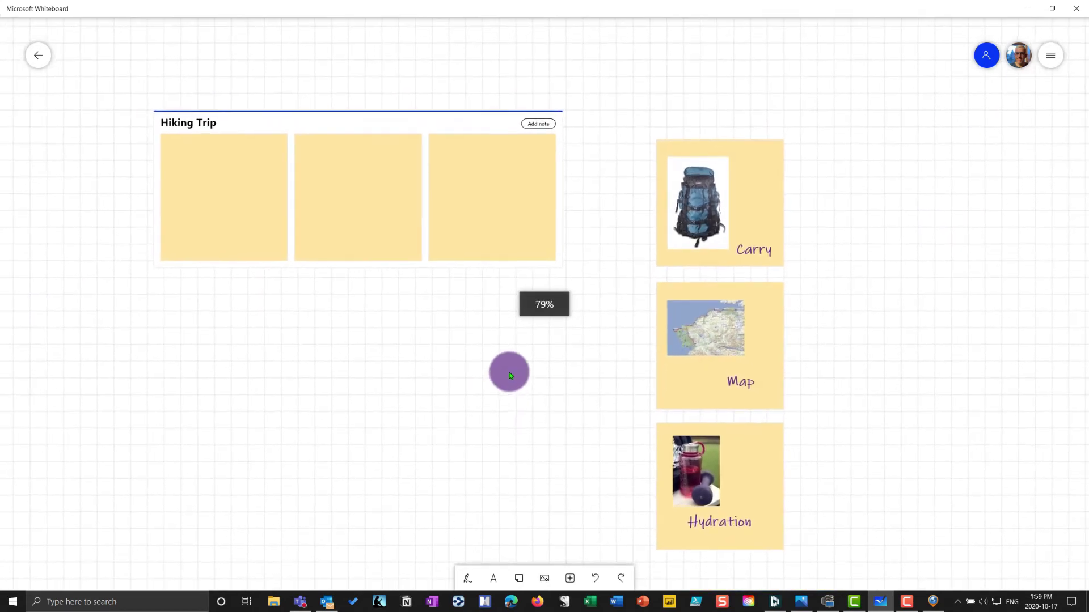
{"action": "left_click_drag", "start_coordinate": [511, 375], "coordinate": [547, 340]}
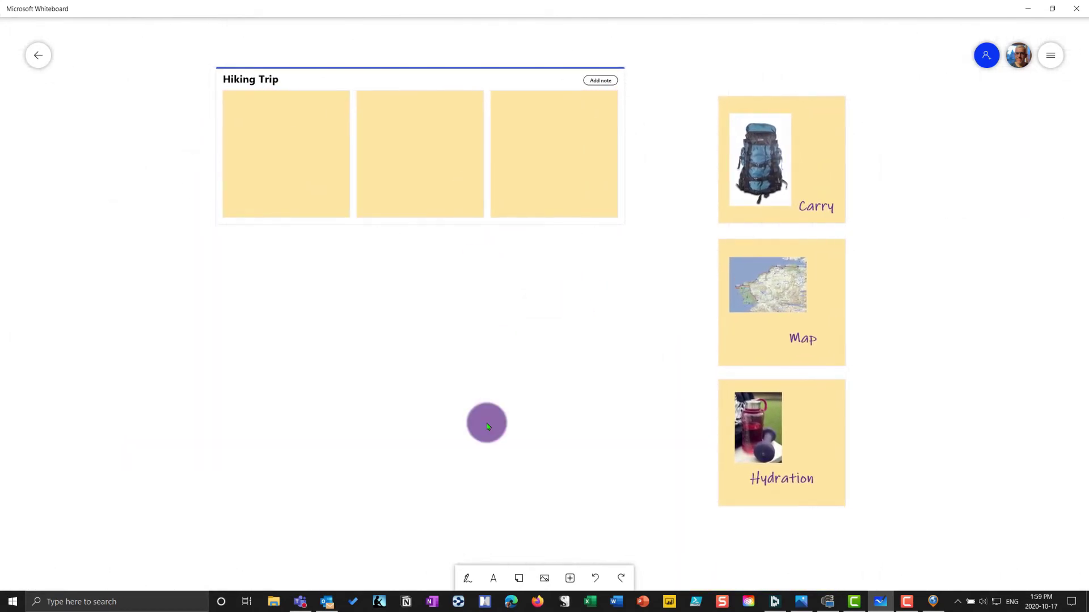
Type Safety in a new text box and drag it into the Hiking Trip grid as a note.
{"action": "left_click", "coordinate": [494, 578]}
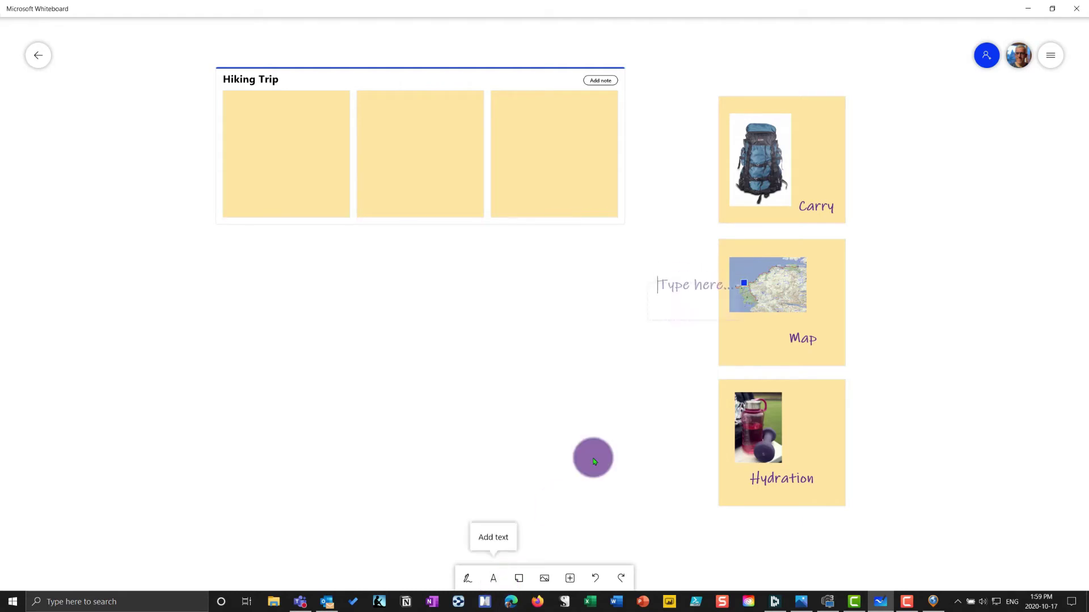
{"action": "left_click_drag", "start_coordinate": [689, 306], "coordinate": [508, 363]}
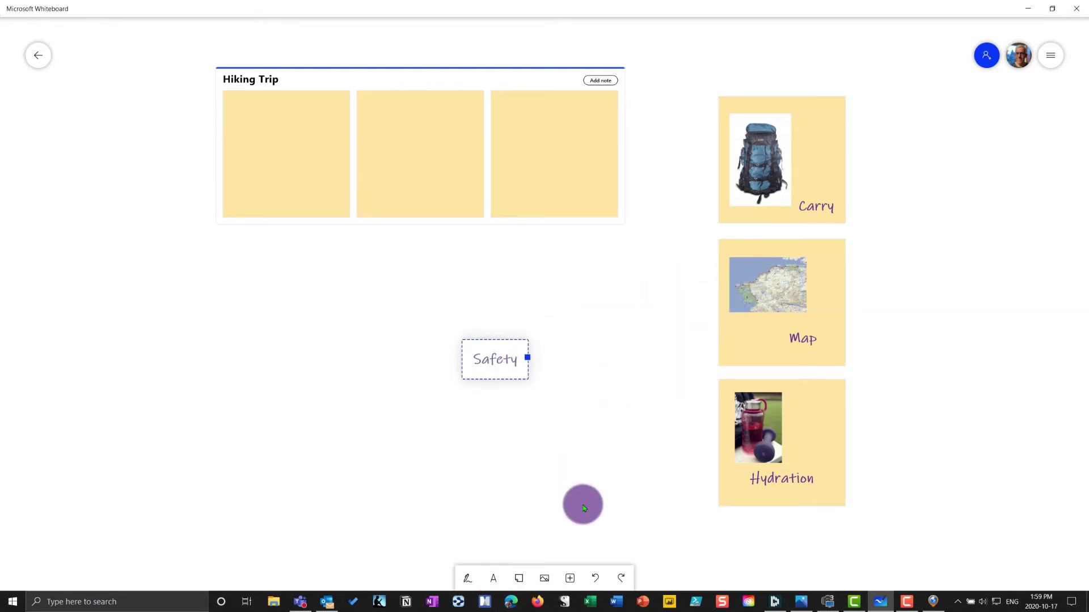
{"action": "left_click", "coordinate": [582, 505]}
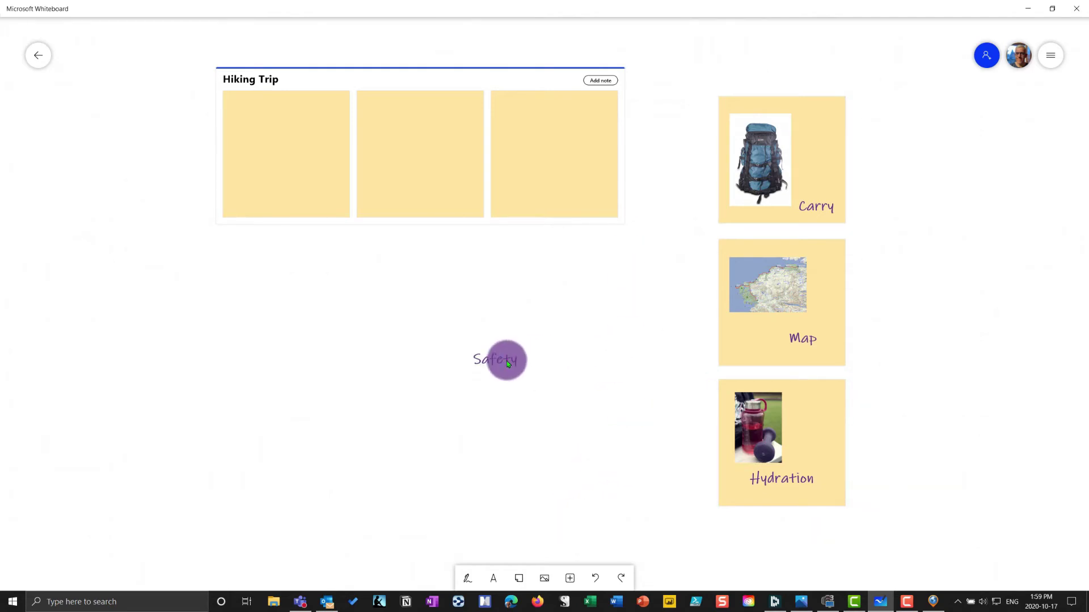
{"action": "left_click_drag", "start_coordinate": [506, 361], "coordinate": [560, 208]}
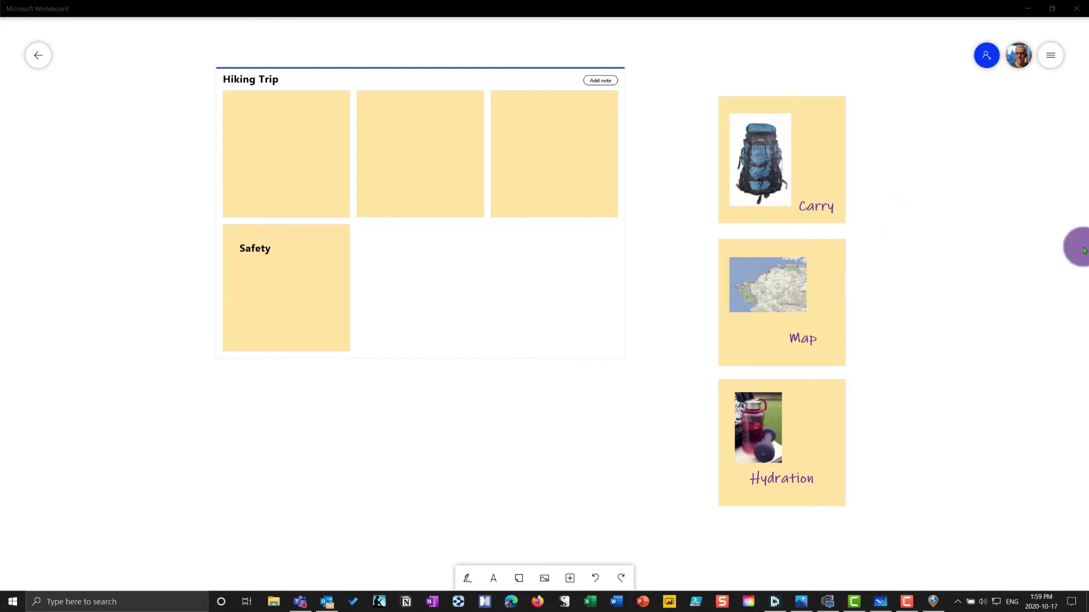
Lasso the backpack Carry note and move it below the Hiking Trip board.
{"action": "left_click", "coordinate": [468, 582]}
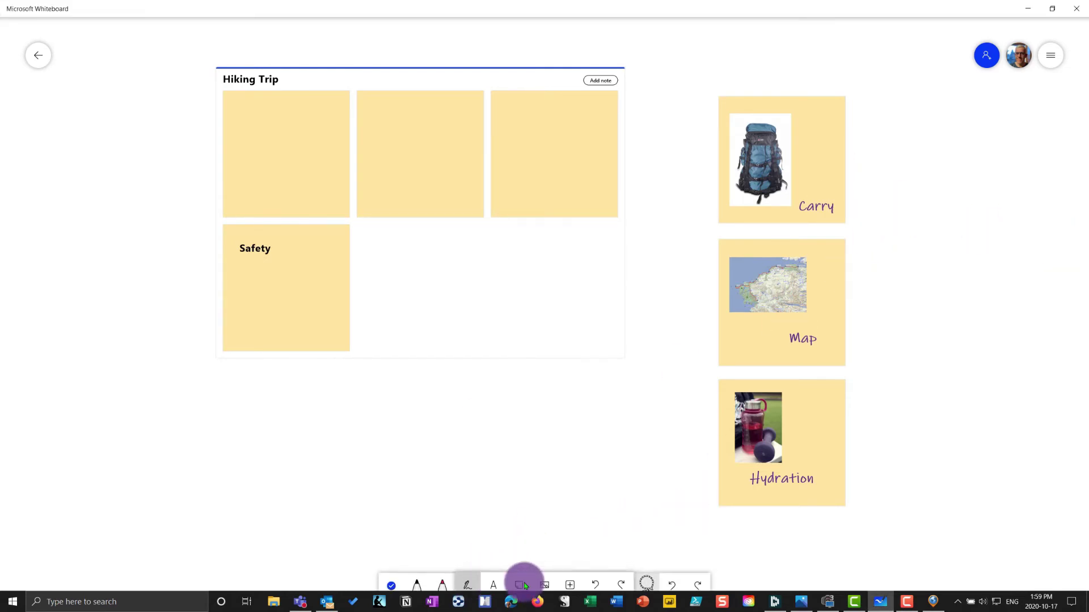
{"action": "left_click", "coordinate": [647, 579]}
{"action": "left_click_drag", "start_coordinate": [702, 78], "coordinate": [862, 230]}
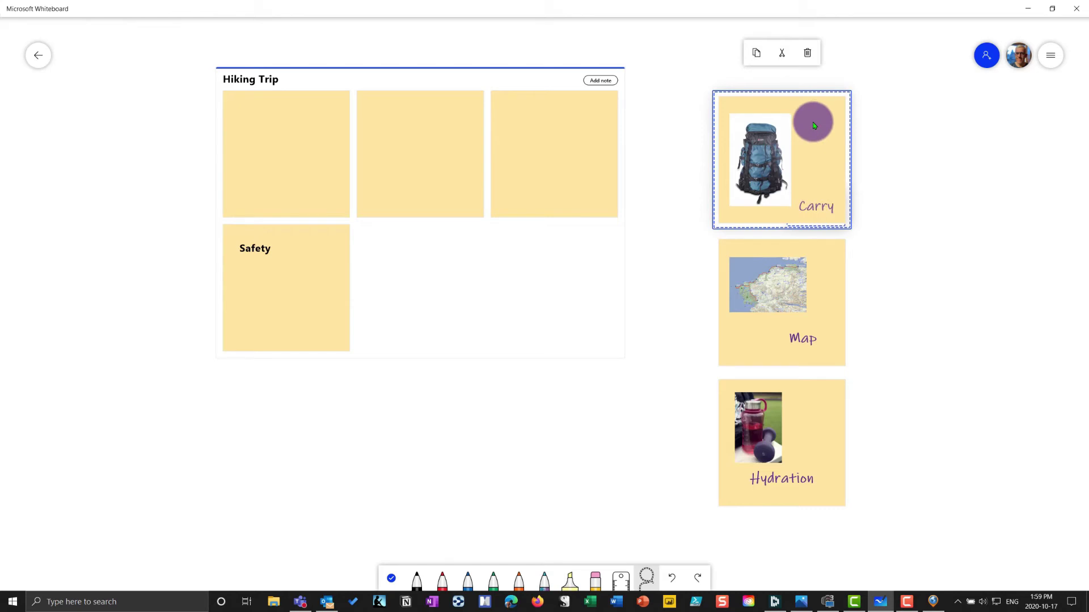
{"action": "left_click_drag", "start_coordinate": [806, 137], "coordinate": [366, 422]}
Drag the Carry label into the grid to make a Carry note beside Safety.
{"action": "mouse_move", "coordinate": [365, 499]}
{"action": "left_mouse_down"}
{"action": "mouse_move", "coordinate": [425, 314]}
{"action": "mouse_move", "coordinate": [504, 457]}
{"action": "left_mouse_up"}
{"action": "left_click", "coordinate": [358, 499]}
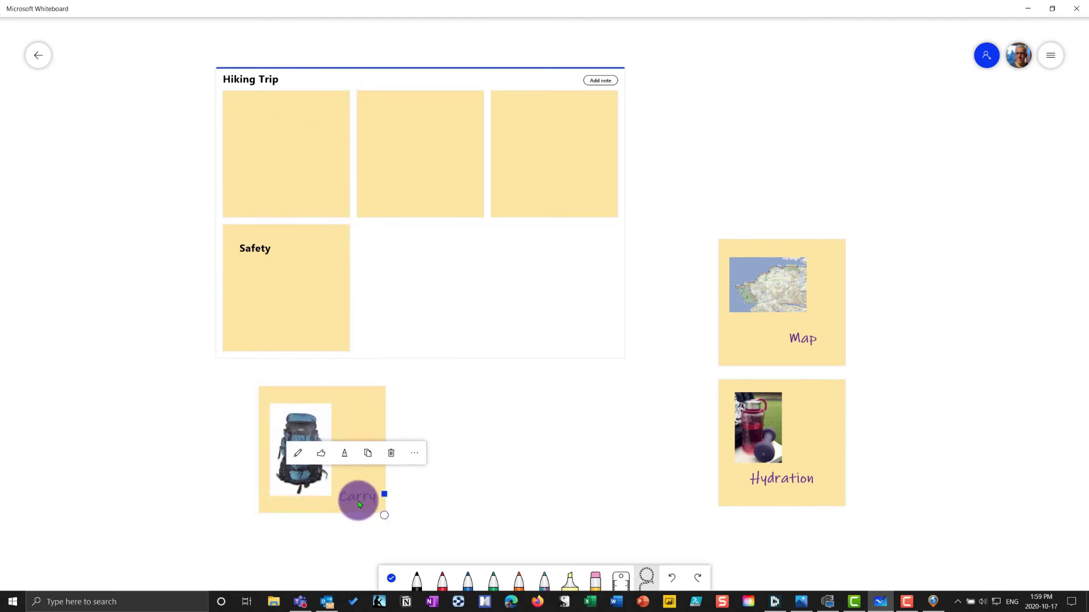
{"action": "left_click_drag", "start_coordinate": [360, 498], "coordinate": [412, 285]}
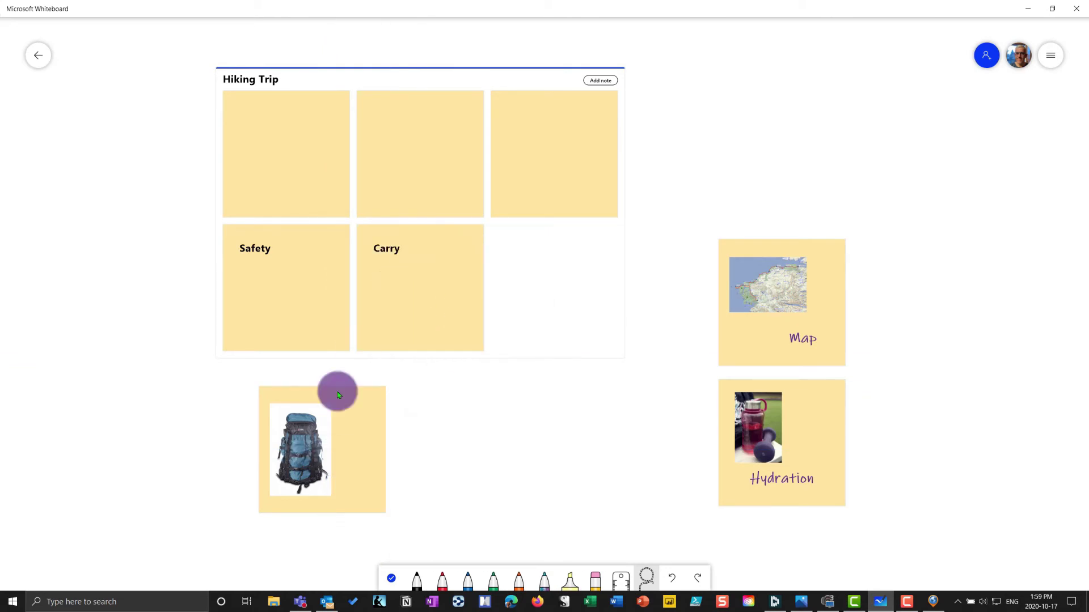
Try moving the backpack picture onto the board's Carry note.
{"action": "left_click_drag", "start_coordinate": [305, 450], "coordinate": [465, 448]}
{"action": "left_click", "coordinate": [297, 445]}
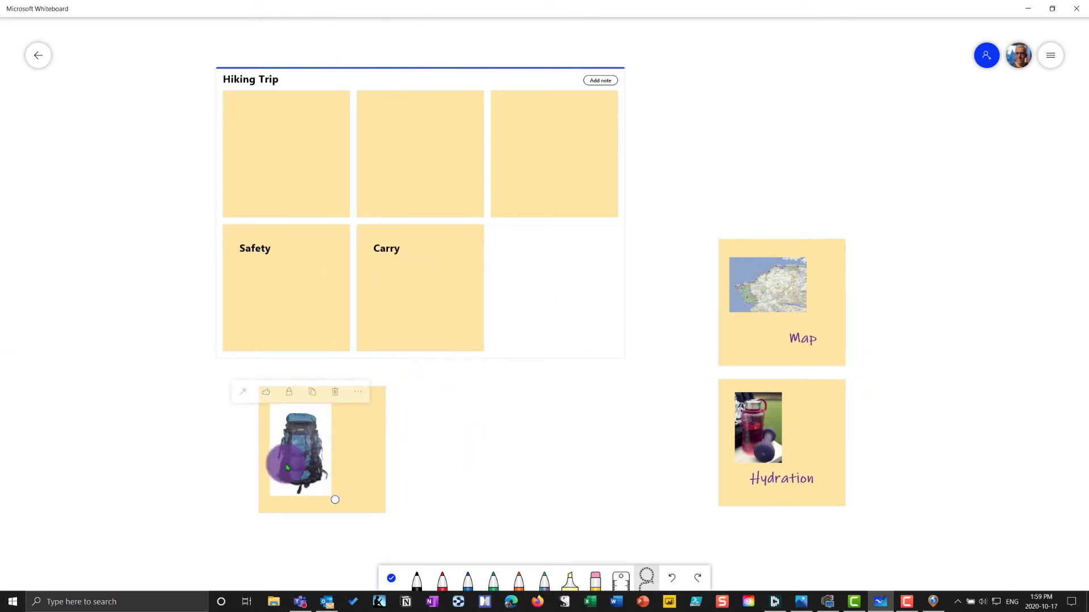
{"action": "left_click_drag", "start_coordinate": [299, 458], "coordinate": [437, 304]}
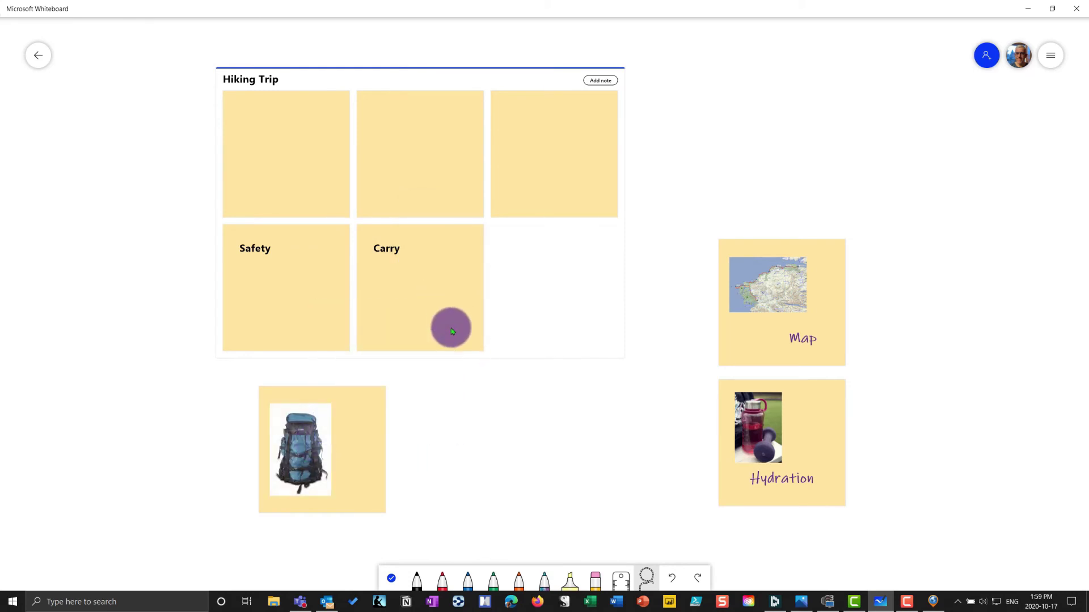
{"action": "mouse_move", "coordinate": [351, 416]}
{"action": "left_mouse_down"}
{"action": "mouse_move", "coordinate": [445, 308]}
{"action": "mouse_move", "coordinate": [295, 464]}
{"action": "mouse_move", "coordinate": [437, 297]}
{"action": "mouse_move", "coordinate": [429, 287]}
{"action": "left_mouse_up"}
Select the Carry note on the board and look through its more-options menu.
{"action": "left_click", "coordinate": [293, 457]}
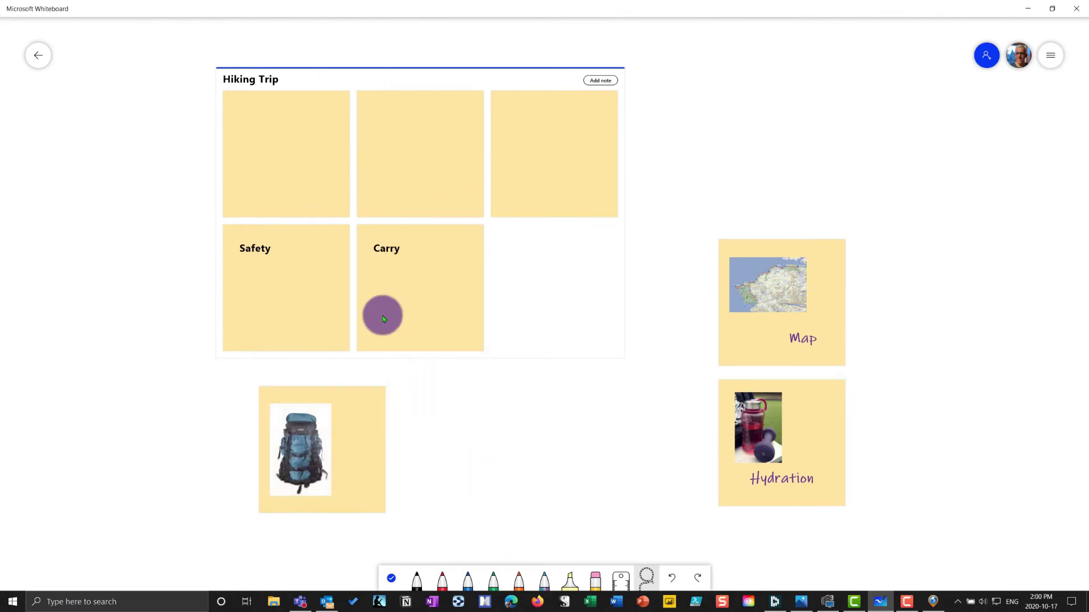
{"action": "left_click", "coordinate": [391, 254]}
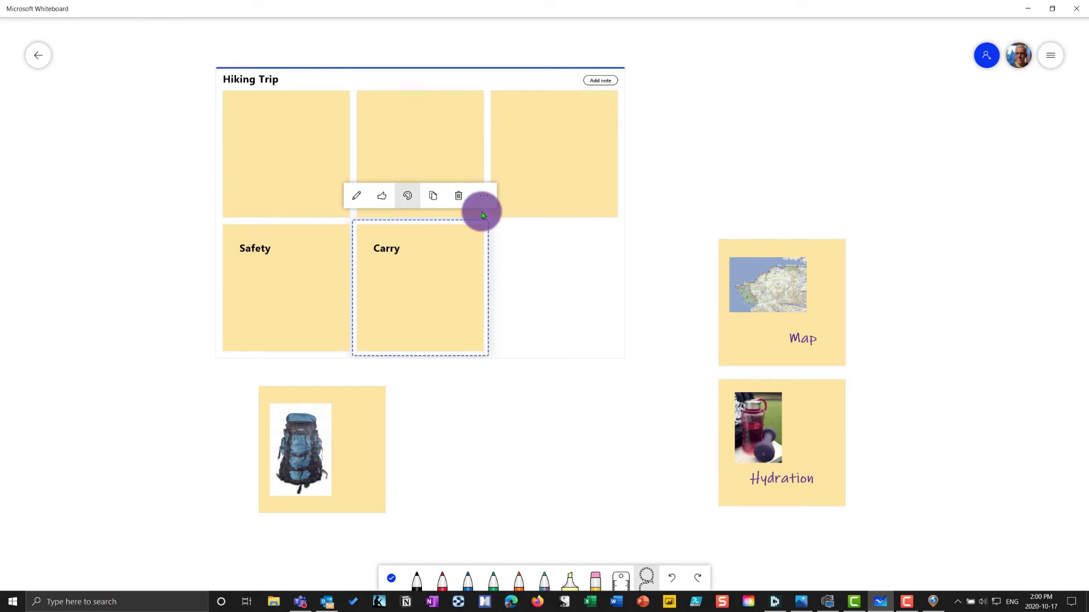
{"action": "left_click", "coordinate": [442, 272]}
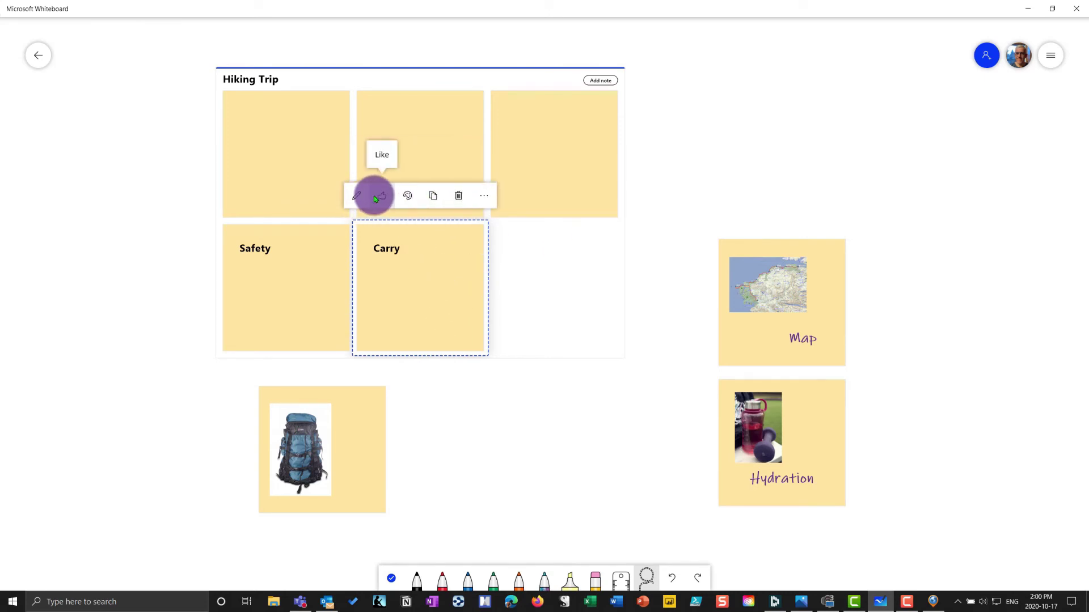
{"action": "left_click", "coordinate": [485, 196]}
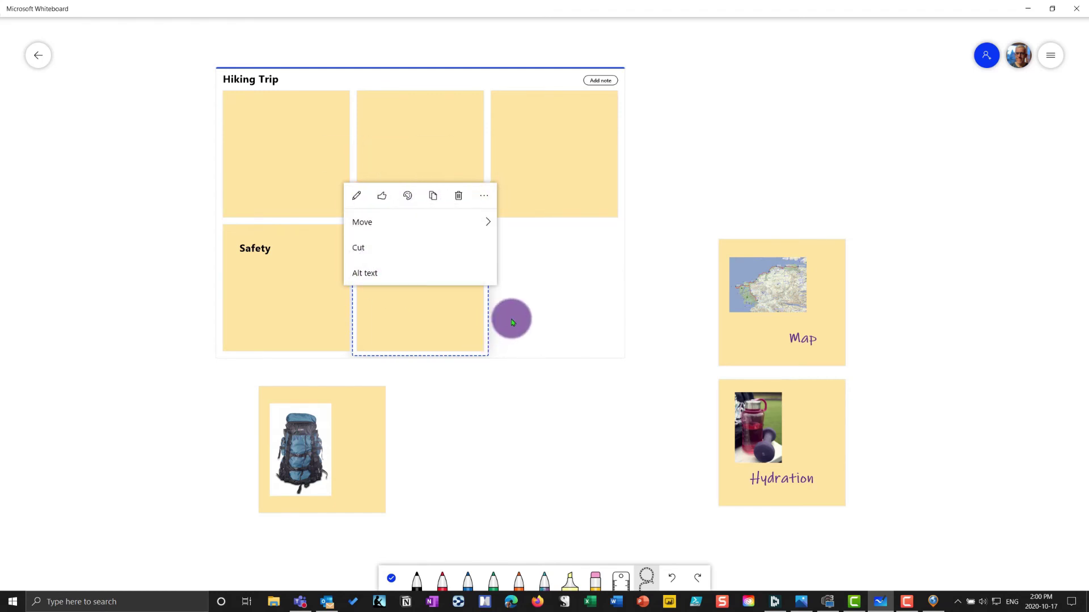
{"action": "left_click", "coordinate": [524, 448]}
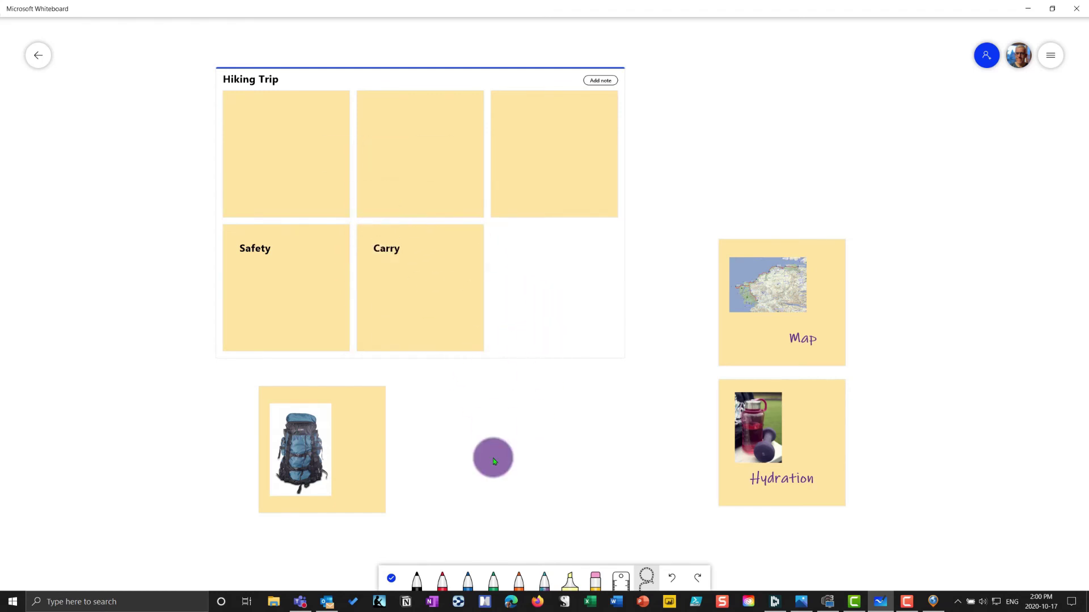
Add a new Carry text box in the grid's empty sixth slot.
{"action": "left_click", "coordinate": [384, 250]}
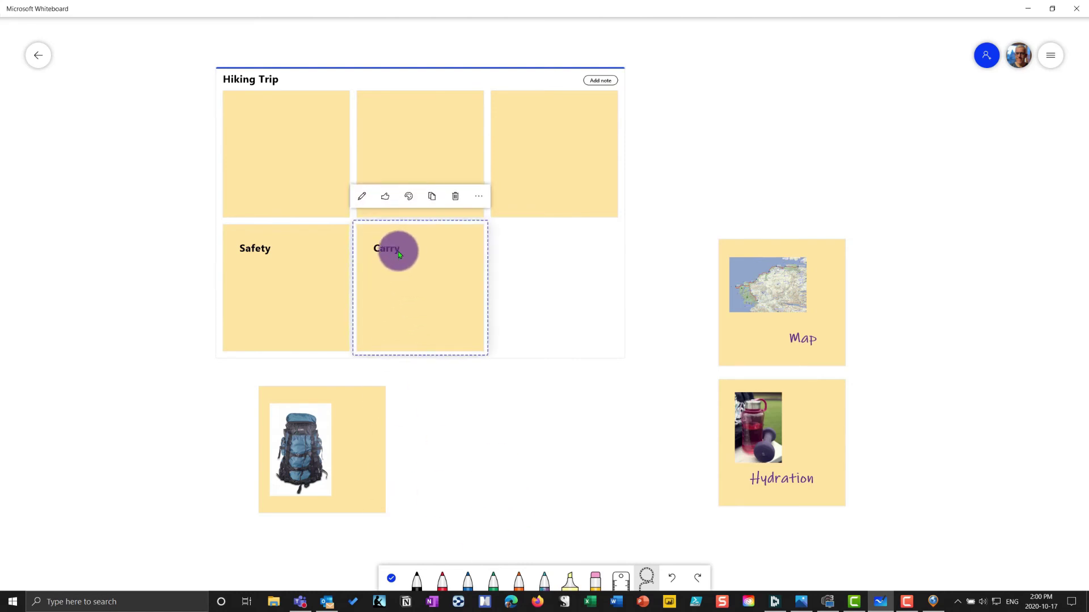
{"action": "left_click", "coordinate": [518, 496]}
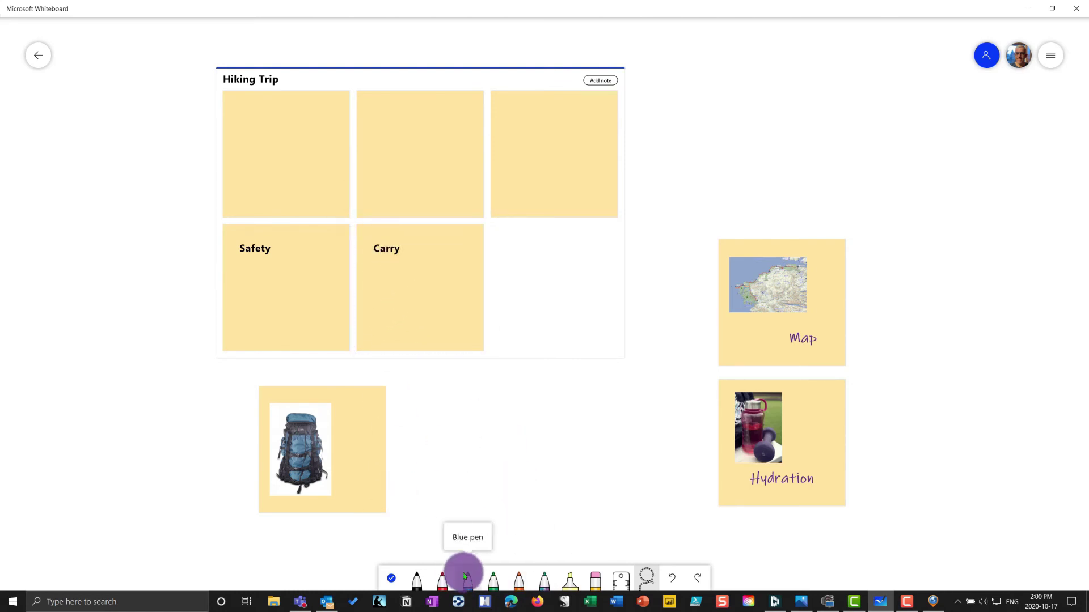
{"action": "left_click", "coordinate": [390, 577]}
{"action": "left_click", "coordinate": [494, 580]}
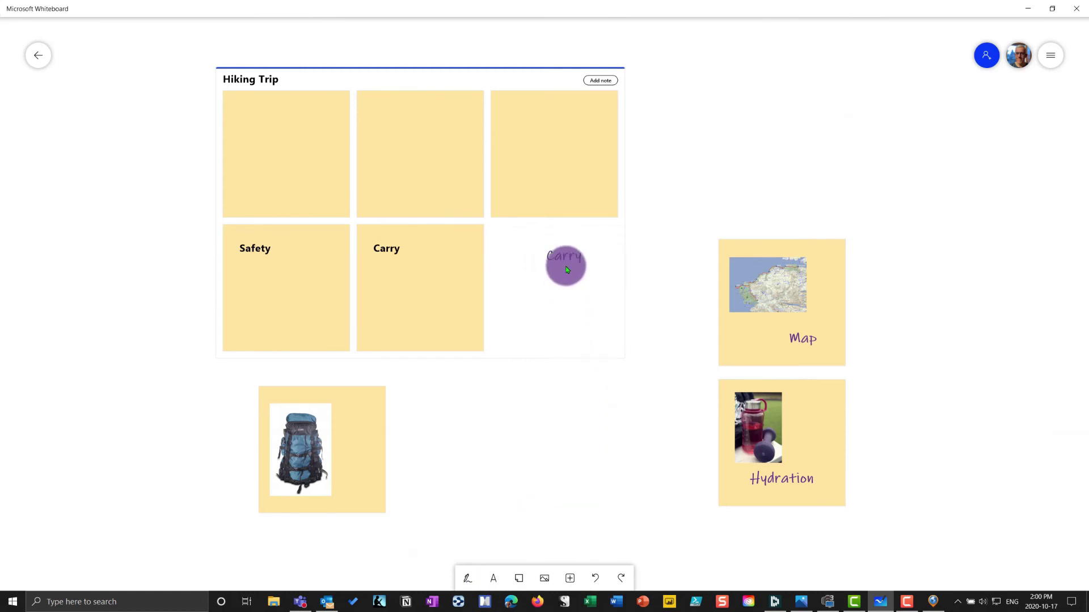
Place the Carry text on the backpack note and shift the Hiking Trip board left.
{"action": "left_click_drag", "start_coordinate": [565, 260], "coordinate": [362, 493]}
{"action": "left_click", "coordinate": [552, 473]}
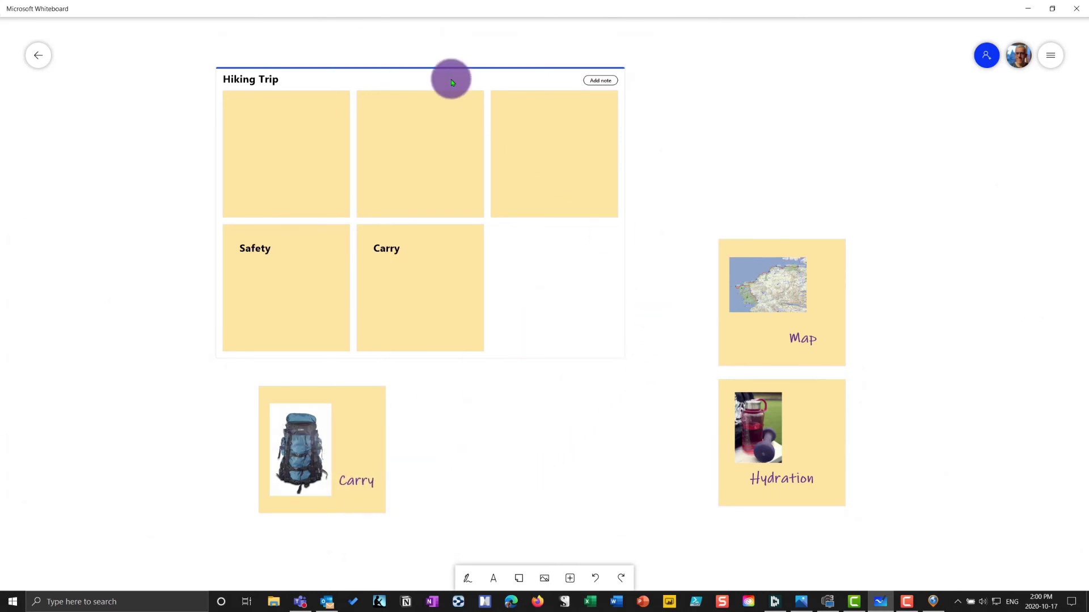
{"action": "left_click_drag", "start_coordinate": [451, 79], "coordinate": [372, 85]}
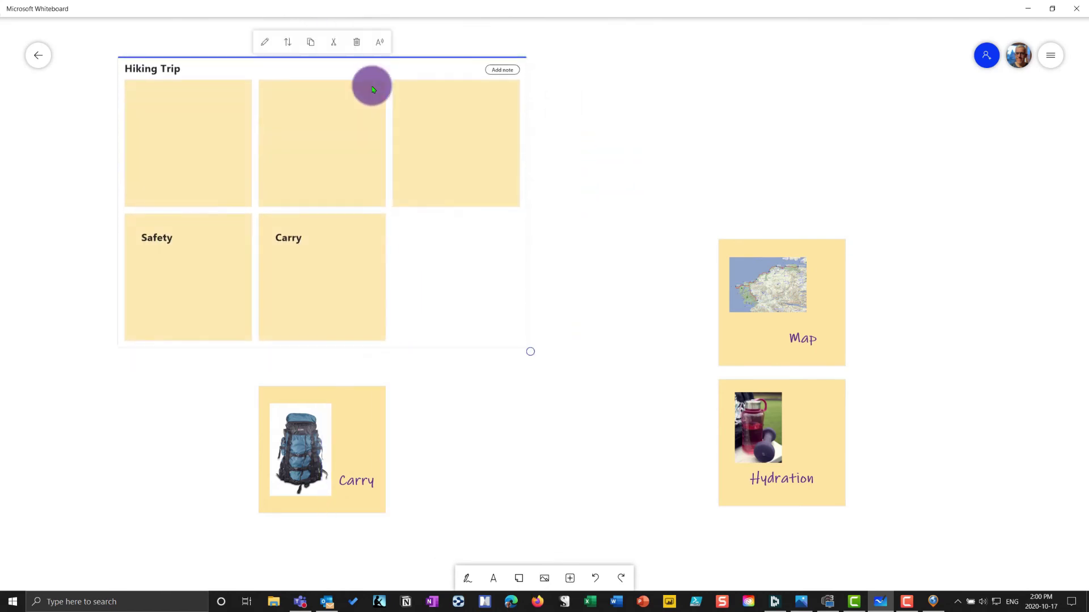
{"action": "scroll", "coordinate": [516, 416], "scroll_direction": "up", "scroll_amount": 1}
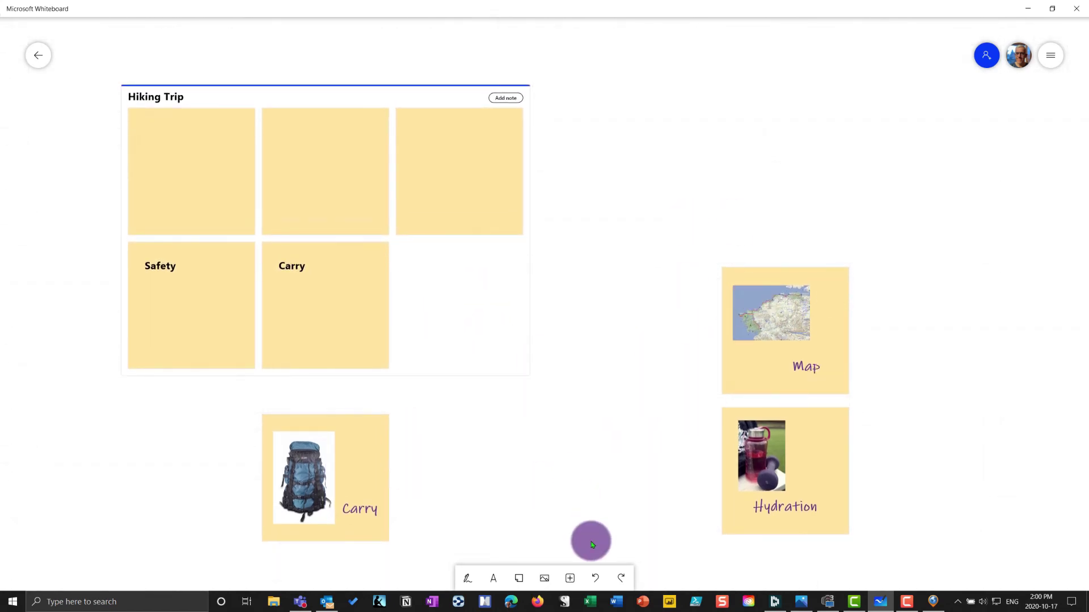
Cluster the Map and Hydration notes side by side with the backpack Carry note beneath.
{"action": "left_click", "coordinate": [486, 575]}
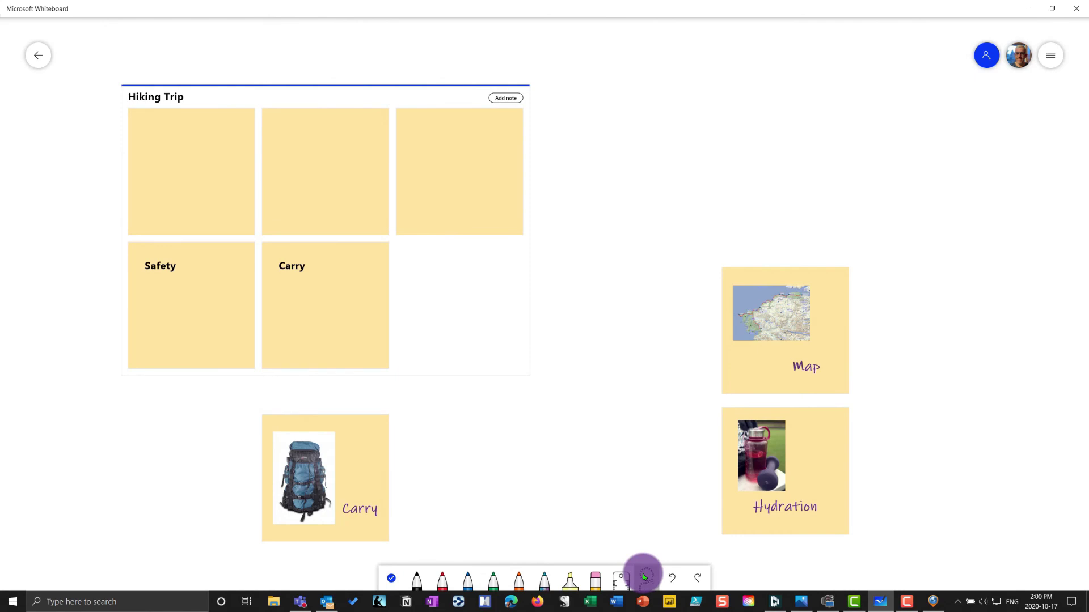
{"action": "left_click", "coordinate": [644, 577]}
{"action": "left_click_drag", "start_coordinate": [709, 236], "coordinate": [867, 418]}
{"action": "mouse_move", "coordinate": [815, 327]}
{"action": "left_mouse_down"}
{"action": "mouse_move", "coordinate": [705, 189]}
{"action": "mouse_move", "coordinate": [695, 151]}
{"action": "mouse_move", "coordinate": [688, 160]}
{"action": "left_mouse_up"}
{"action": "left_click", "coordinate": [727, 368]}
{"action": "mouse_move", "coordinate": [705, 384]}
{"action": "left_mouse_down"}
{"action": "mouse_move", "coordinate": [880, 569]}
{"action": "mouse_move", "coordinate": [718, 336]}
{"action": "mouse_move", "coordinate": [841, 214]}
{"action": "mouse_move", "coordinate": [846, 189]}
{"action": "left_mouse_up"}
{"action": "left_click", "coordinate": [762, 404]}
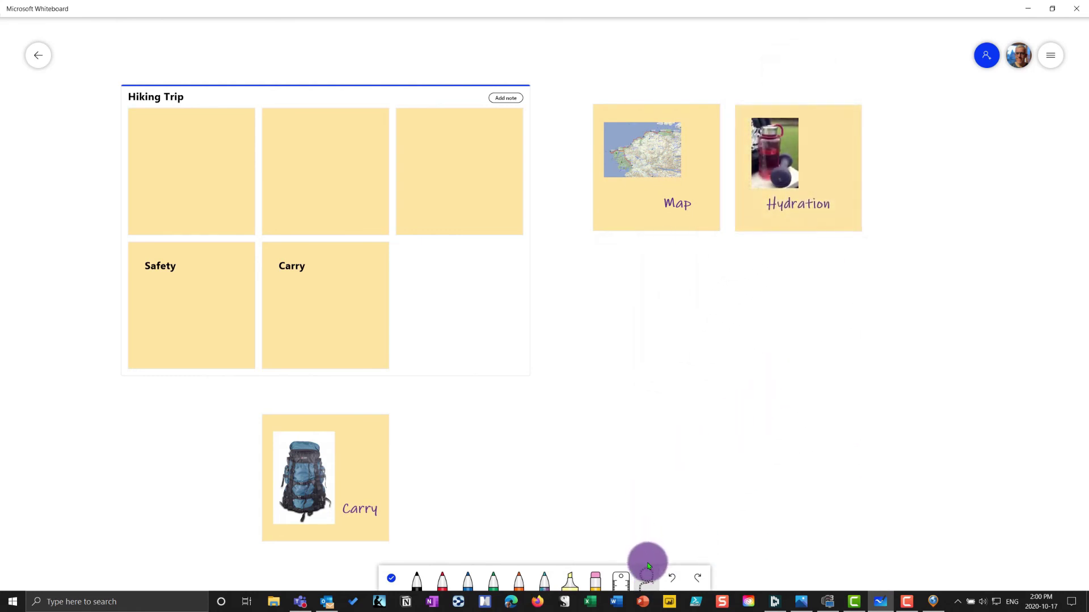
{"action": "mouse_move", "coordinate": [207, 396]}
{"action": "left_mouse_down"}
{"action": "mouse_move", "coordinate": [365, 528]}
{"action": "mouse_move", "coordinate": [370, 506]}
{"action": "mouse_move", "coordinate": [724, 296]}
{"action": "mouse_move", "coordinate": [696, 314]}
{"action": "left_mouse_up"}
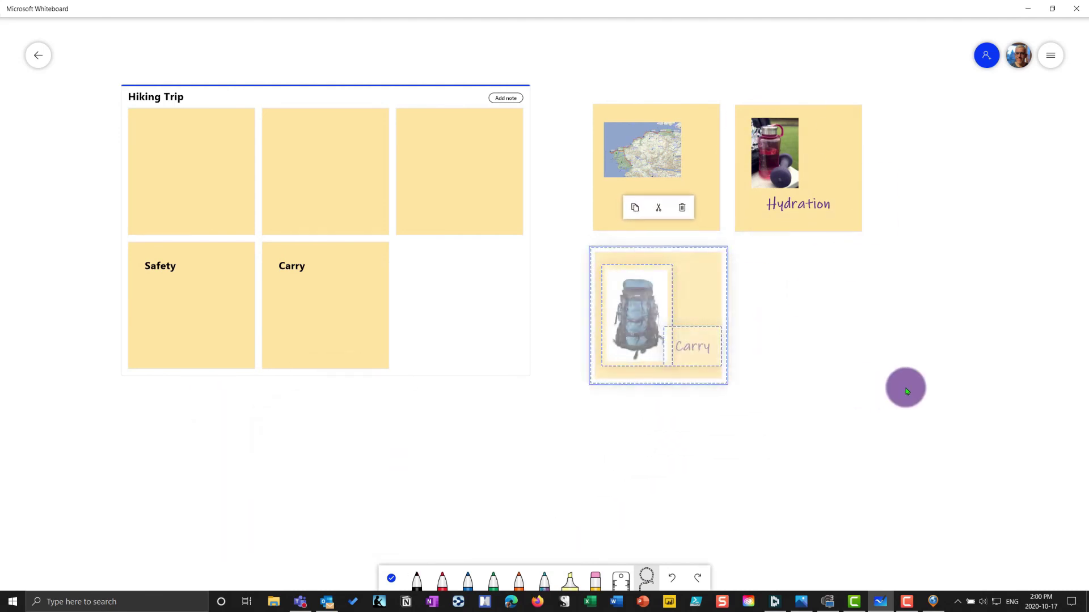
{"action": "left_click", "coordinate": [904, 387]}
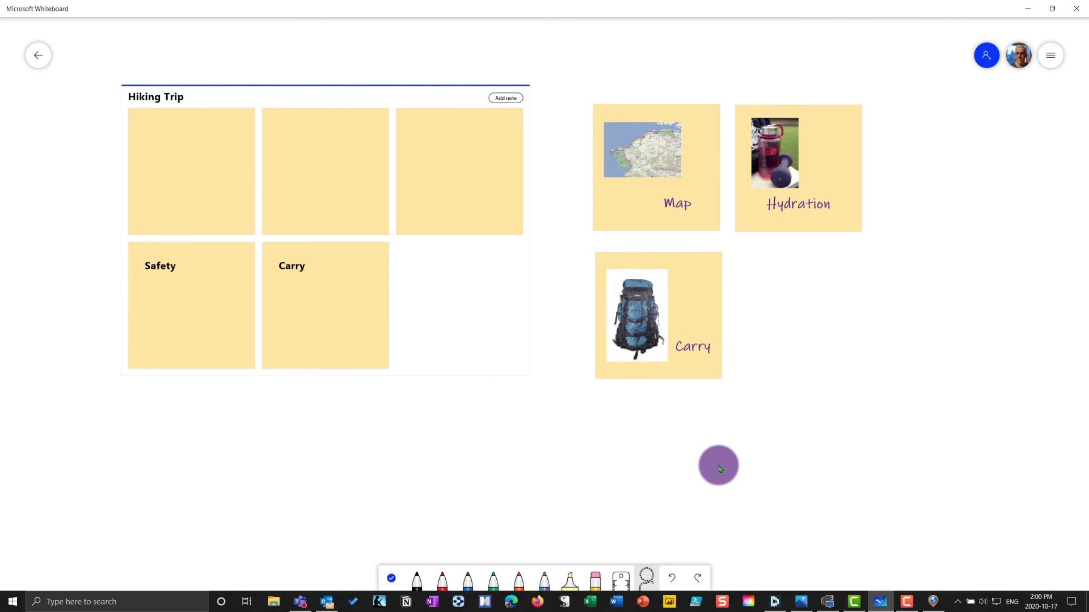